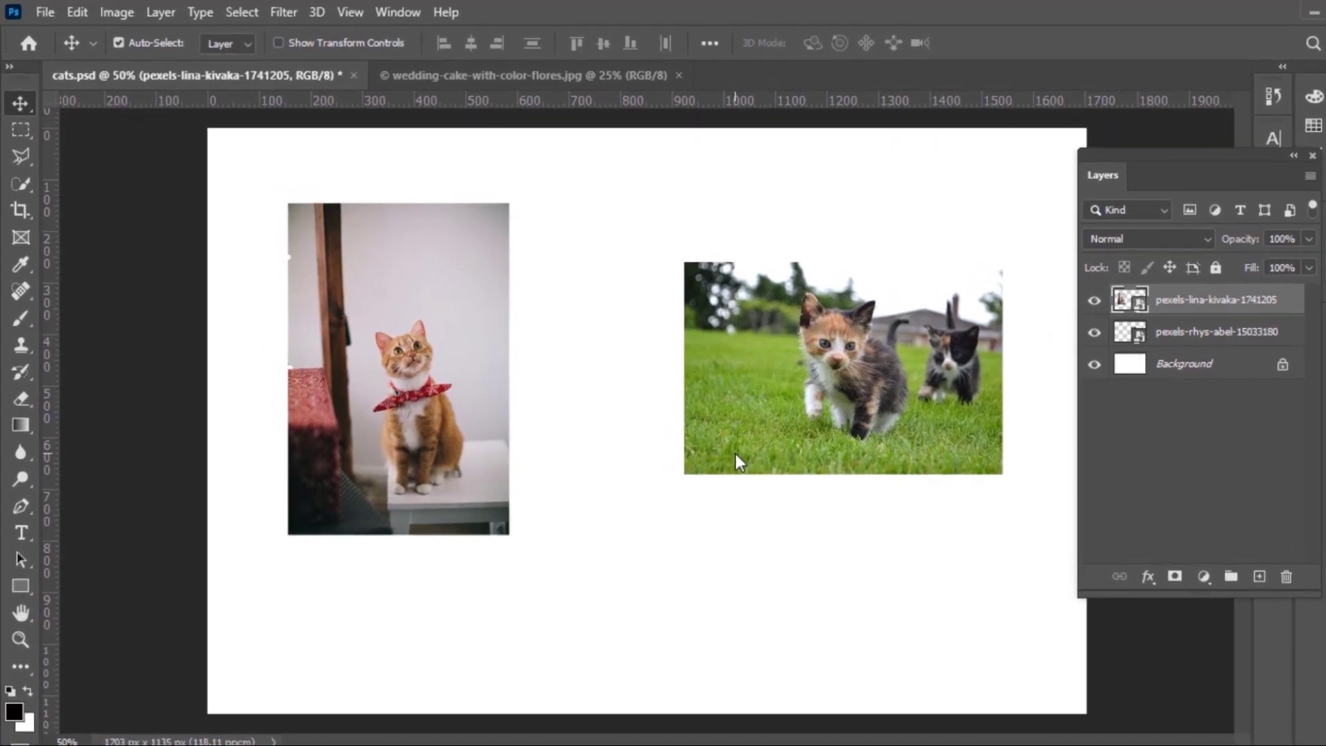
Reposition the orange cat photo and the kittens photo on the canvas with the Move tool
{"action": "left_click", "coordinate": [19, 103]}
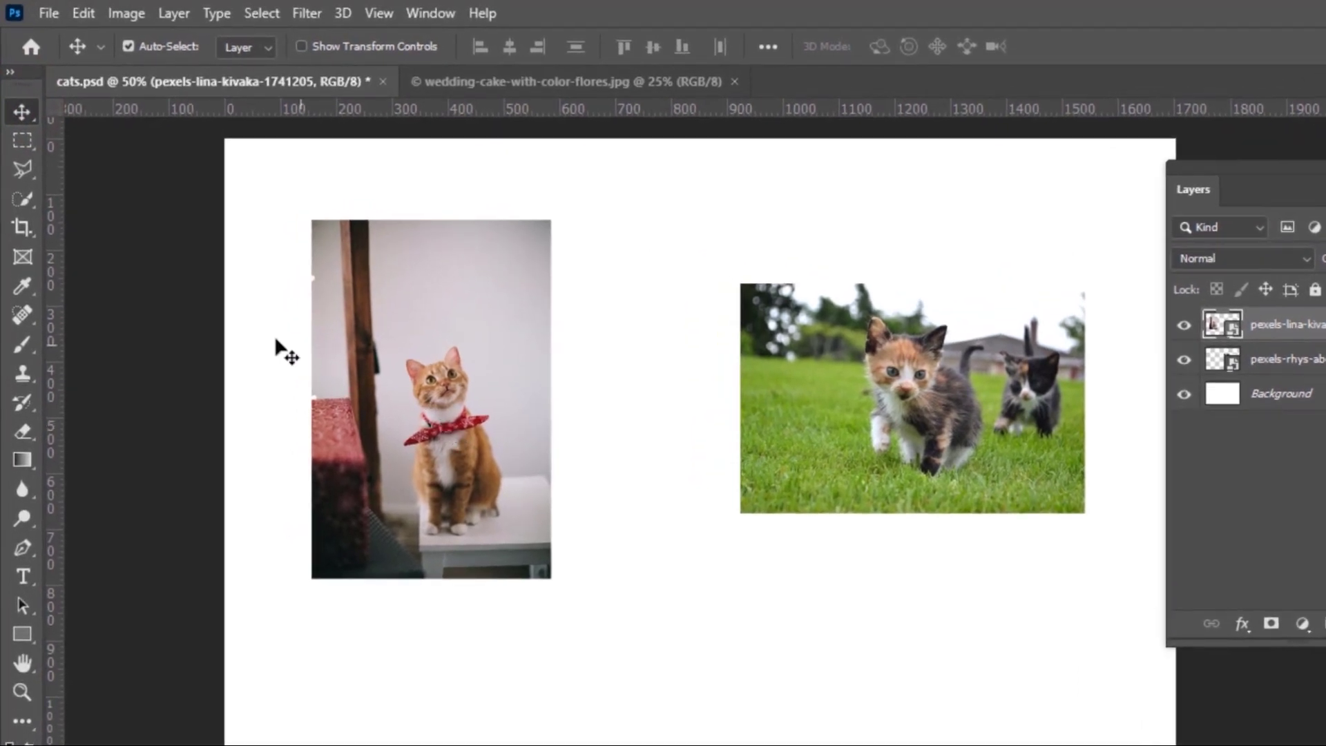
{"action": "left_click_drag", "start_coordinate": [456, 385], "coordinate": [509, 333]}
{"action": "mouse_move", "coordinate": [880, 379]}
{"action": "left_mouse_down"}
{"action": "mouse_move", "coordinate": [901, 495]}
{"action": "mouse_move", "coordinate": [828, 238]}
{"action": "mouse_move", "coordinate": [940, 329]}
{"action": "mouse_move", "coordinate": [890, 280]}
{"action": "mouse_move", "coordinate": [923, 288]}
{"action": "mouse_move", "coordinate": [872, 270]}
{"action": "mouse_move", "coordinate": [890, 374]}
{"action": "left_mouse_up"}
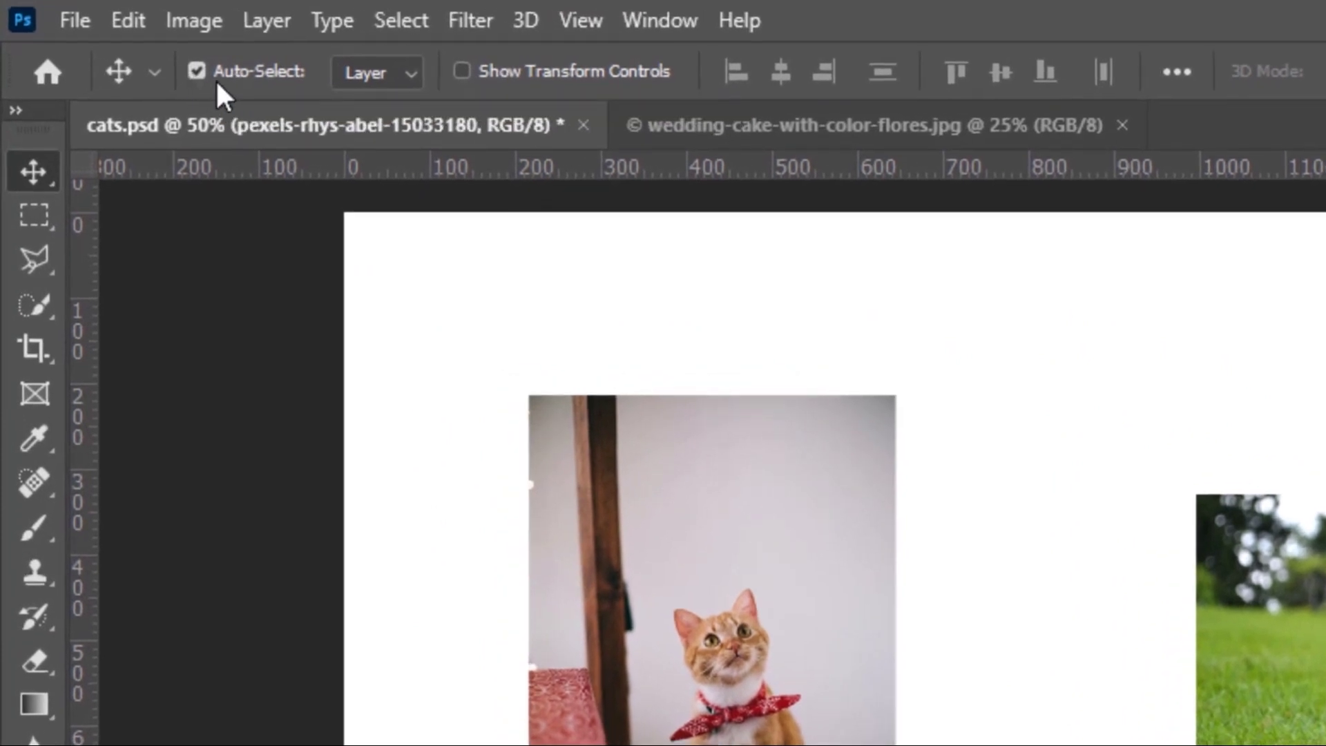
Turn off Auto-Select for the Move tool and reposition the already selected kittens photo layer
{"action": "left_click", "coordinate": [196, 70]}
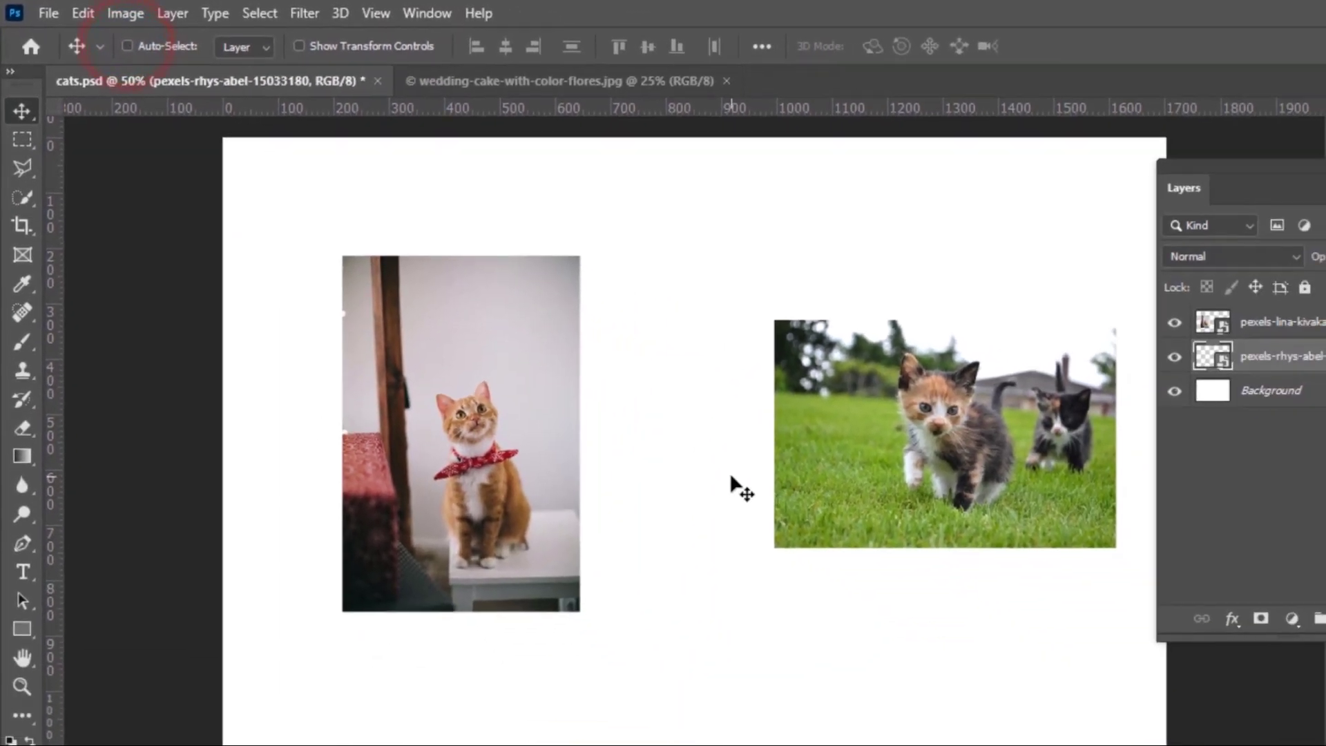
{"action": "left_click_drag", "start_coordinate": [884, 404], "coordinate": [855, 341]}
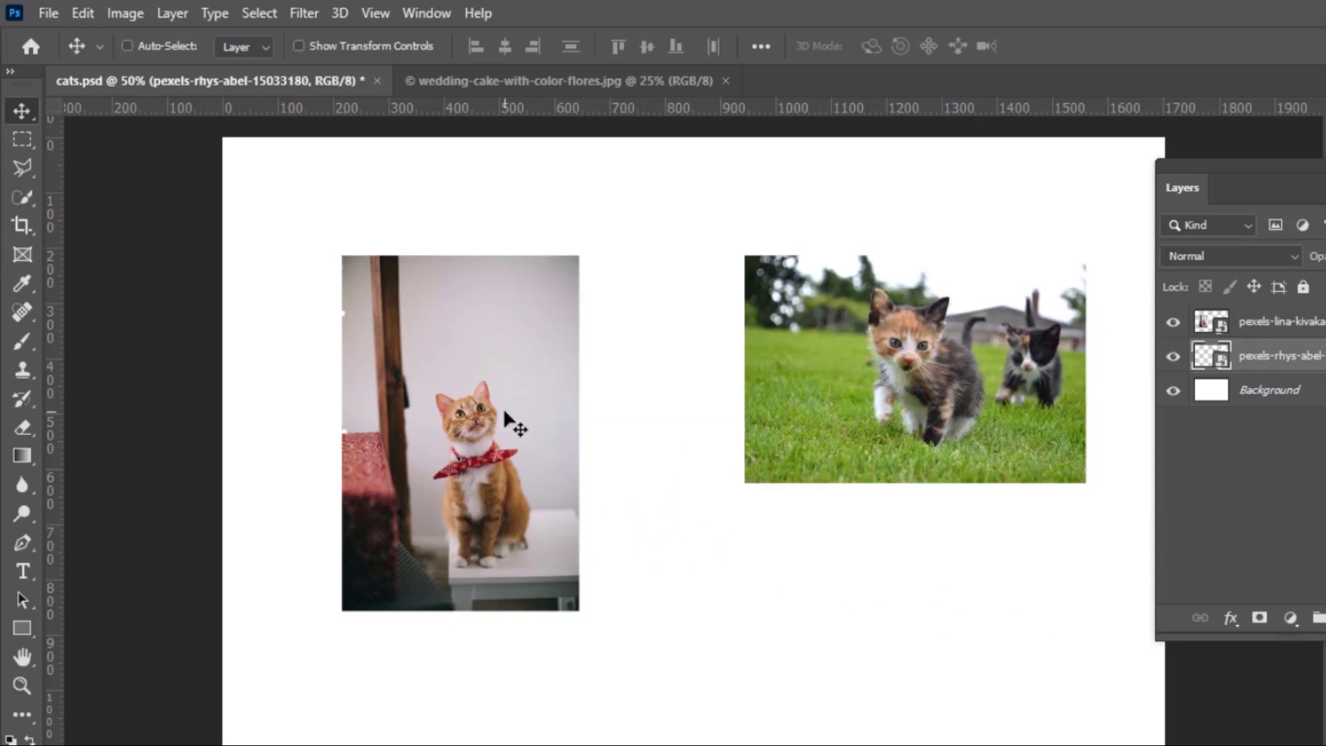
{"action": "left_click_drag", "start_coordinate": [506, 445], "coordinate": [405, 435]}
{"action": "left_click", "coordinate": [391, 414]}
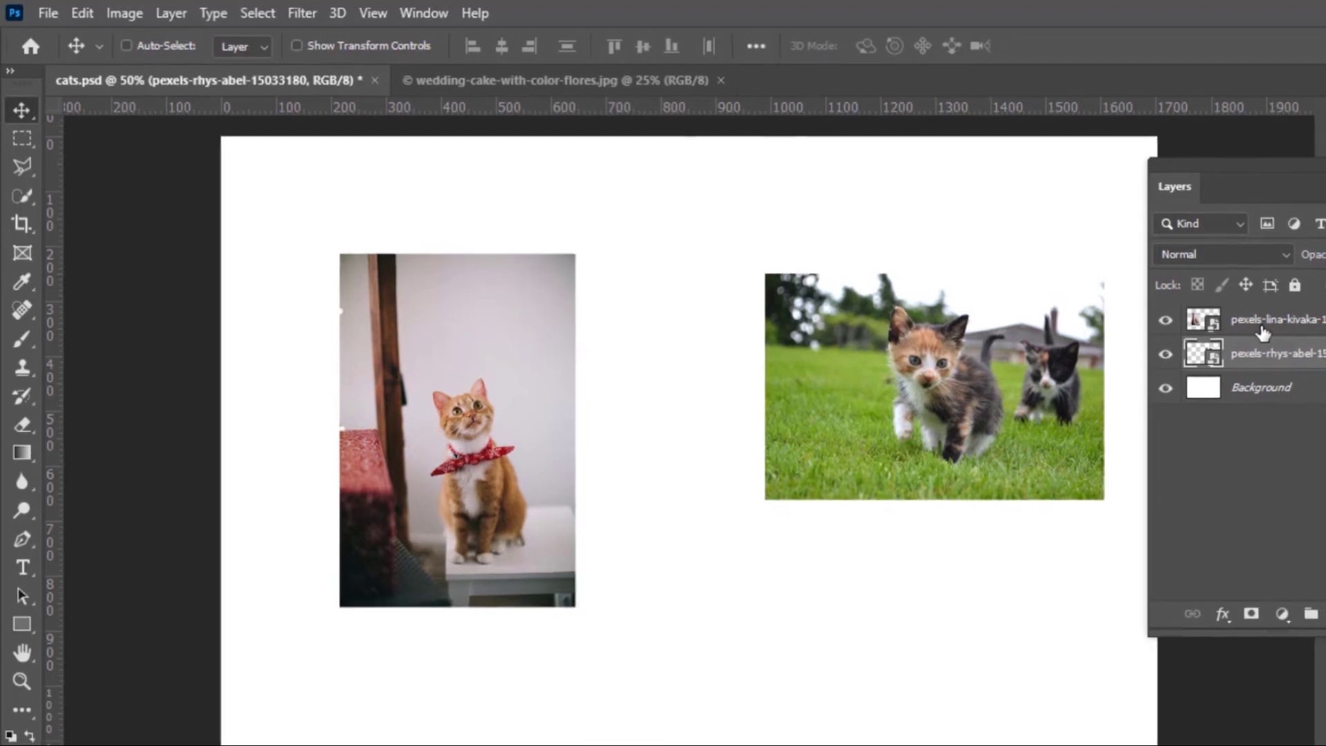
With Auto-Select off, select the orange cat layer and move it, and do the same with the kittens layer
{"action": "left_click", "coordinate": [1268, 323]}
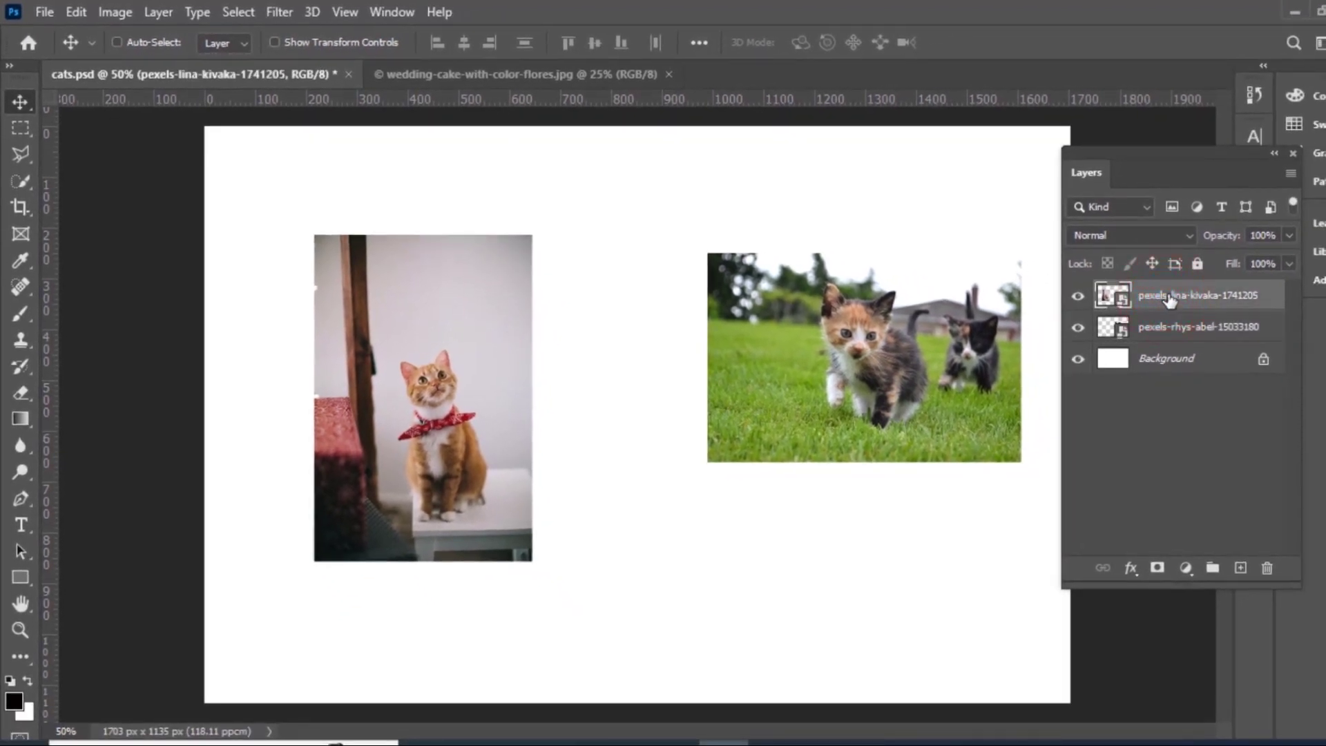
{"action": "mouse_move", "coordinate": [462, 359]}
{"action": "left_mouse_down"}
{"action": "mouse_move", "coordinate": [462, 311]}
{"action": "mouse_move", "coordinate": [393, 276]}
{"action": "mouse_move", "coordinate": [618, 469]}
{"action": "mouse_move", "coordinate": [453, 358]}
{"action": "mouse_move", "coordinate": [463, 351]}
{"action": "left_mouse_up"}
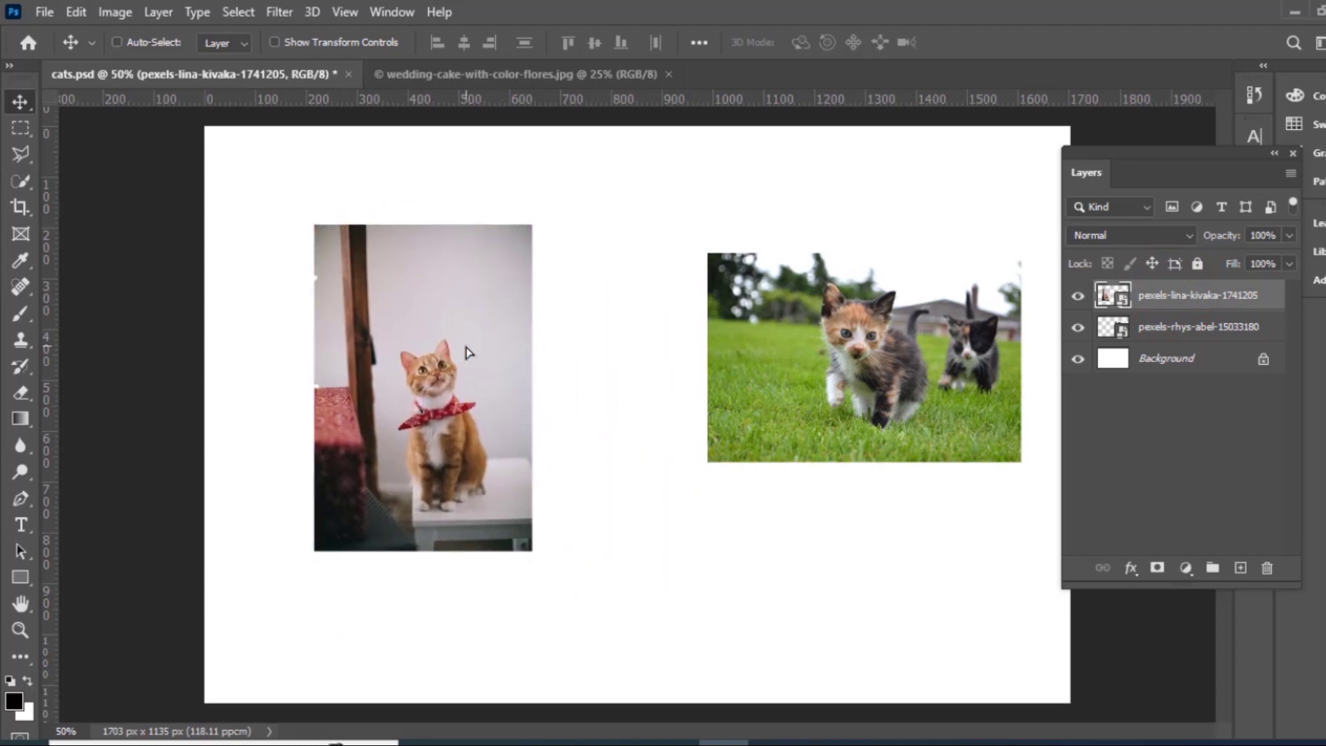
{"action": "mouse_move", "coordinate": [854, 354]}
{"action": "left_mouse_down"}
{"action": "mouse_move", "coordinate": [863, 366]}
{"action": "mouse_move", "coordinate": [853, 336]}
{"action": "mouse_move", "coordinate": [850, 347]}
{"action": "left_mouse_up"}
{"action": "left_click", "coordinate": [1178, 332]}
{"action": "left_click_drag", "start_coordinate": [953, 439], "coordinate": [938, 463]}
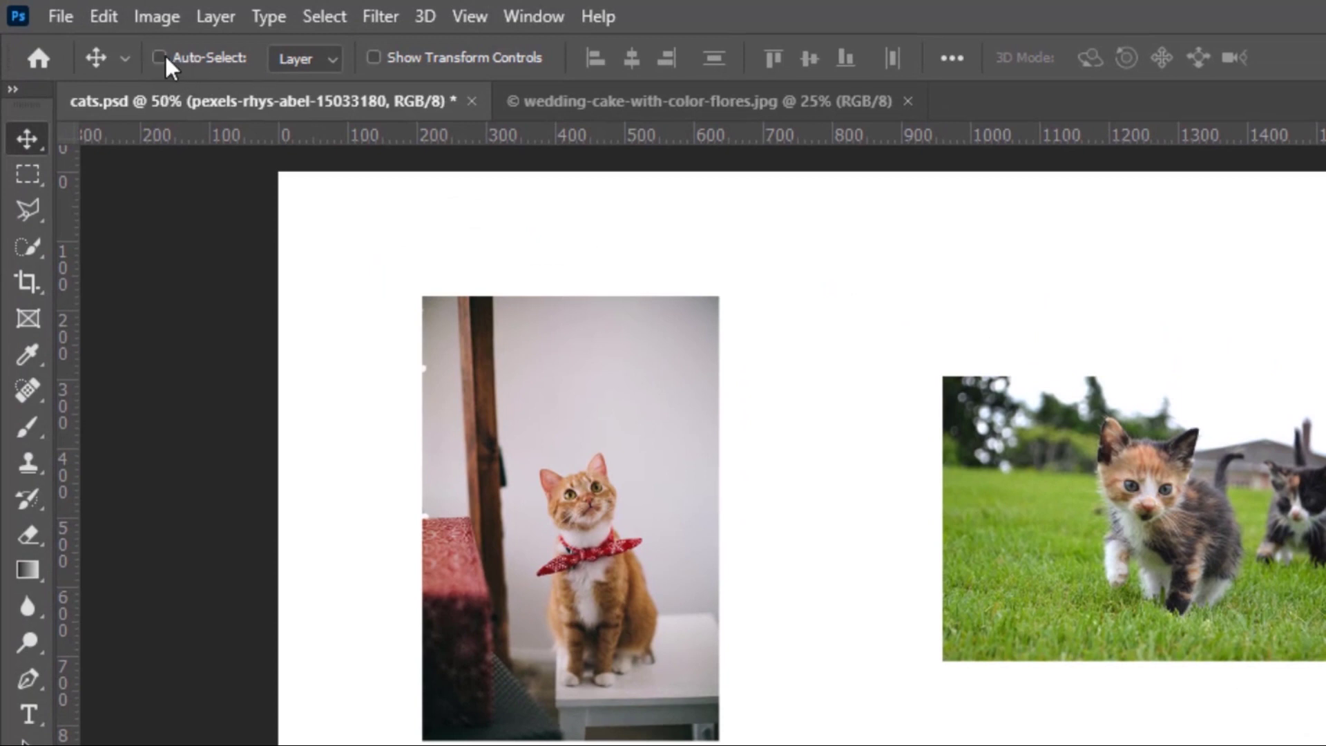
Turn Auto-Select back on and move the orange cat photo and the kittens photo around the canvas several times
{"action": "left_click", "coordinate": [158, 57]}
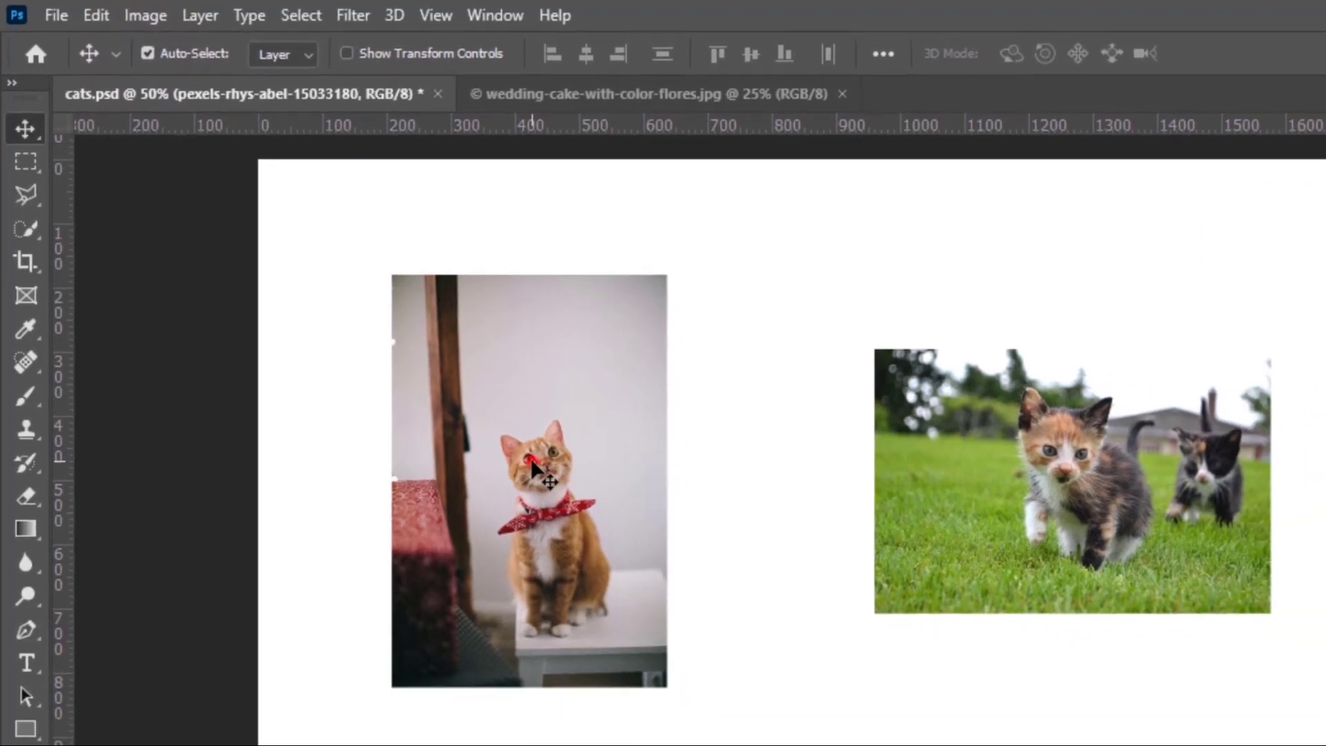
{"action": "left_click", "coordinate": [572, 501]}
{"action": "left_click_drag", "start_coordinate": [446, 394], "coordinate": [332, 354]}
{"action": "left_click_drag", "start_coordinate": [1010, 419], "coordinate": [984, 478]}
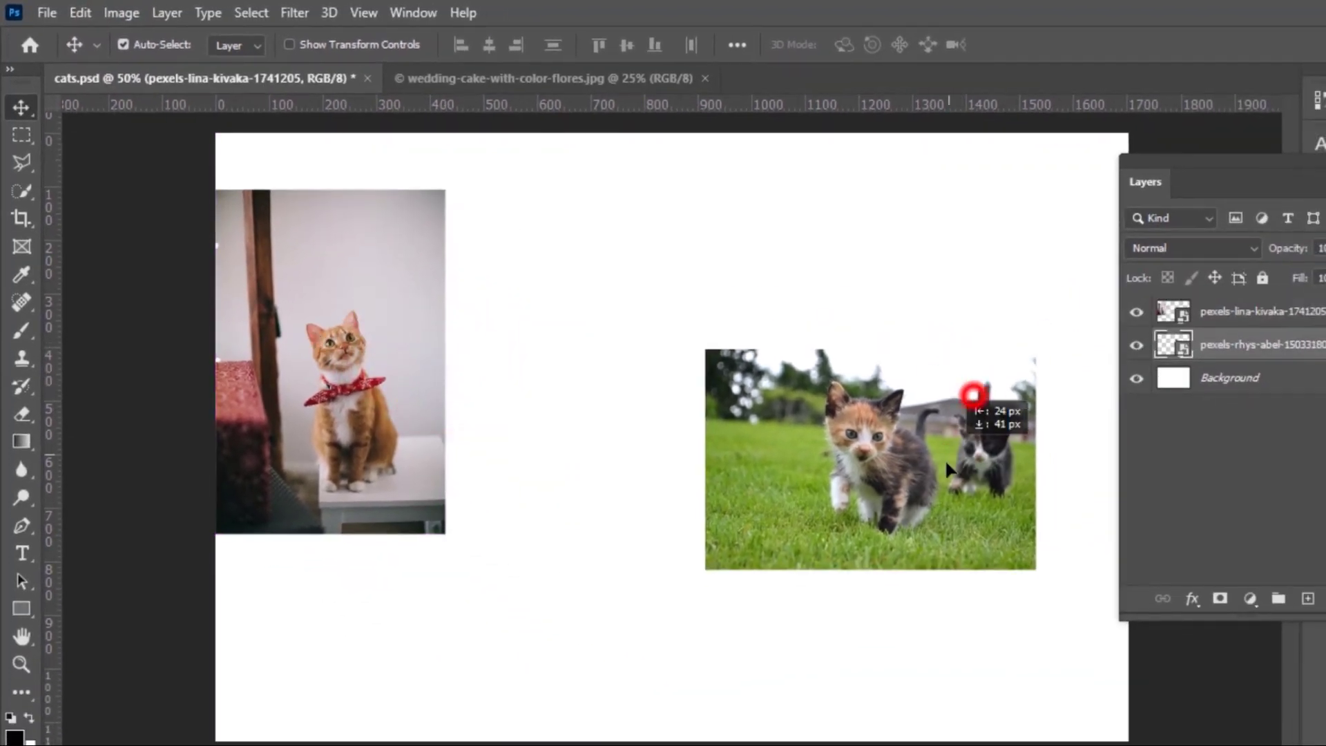
{"action": "left_click_drag", "start_coordinate": [403, 420], "coordinate": [529, 412]}
{"action": "left_click_drag", "start_coordinate": [858, 491], "coordinate": [828, 390]}
{"action": "left_click_drag", "start_coordinate": [429, 437], "coordinate": [379, 456]}
{"action": "left_click_drag", "start_coordinate": [849, 376], "coordinate": [850, 440]}
{"action": "left_click", "coordinate": [476, 425]}
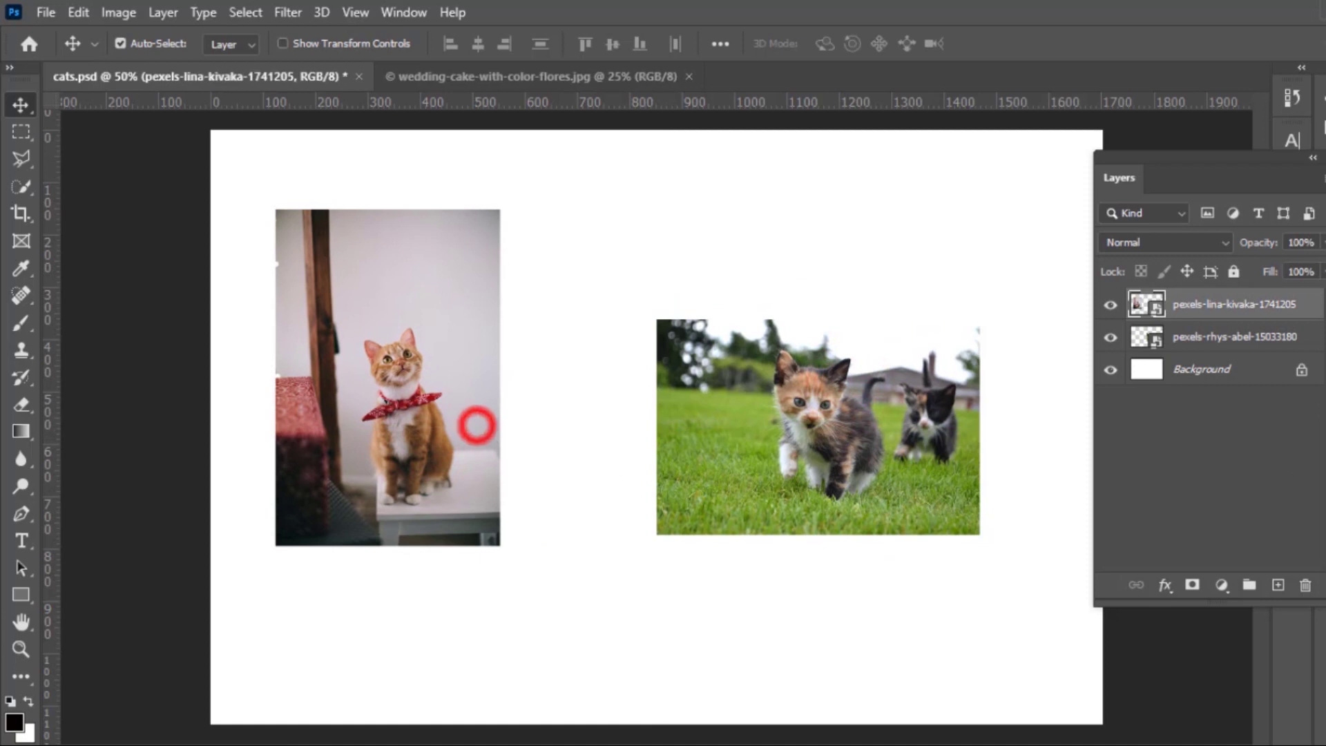
Unlock the white Background layer of cats.psd so it becomes a regular, movable layer
{"action": "left_click", "coordinate": [900, 249]}
{"action": "left_click", "coordinate": [616, 379]}
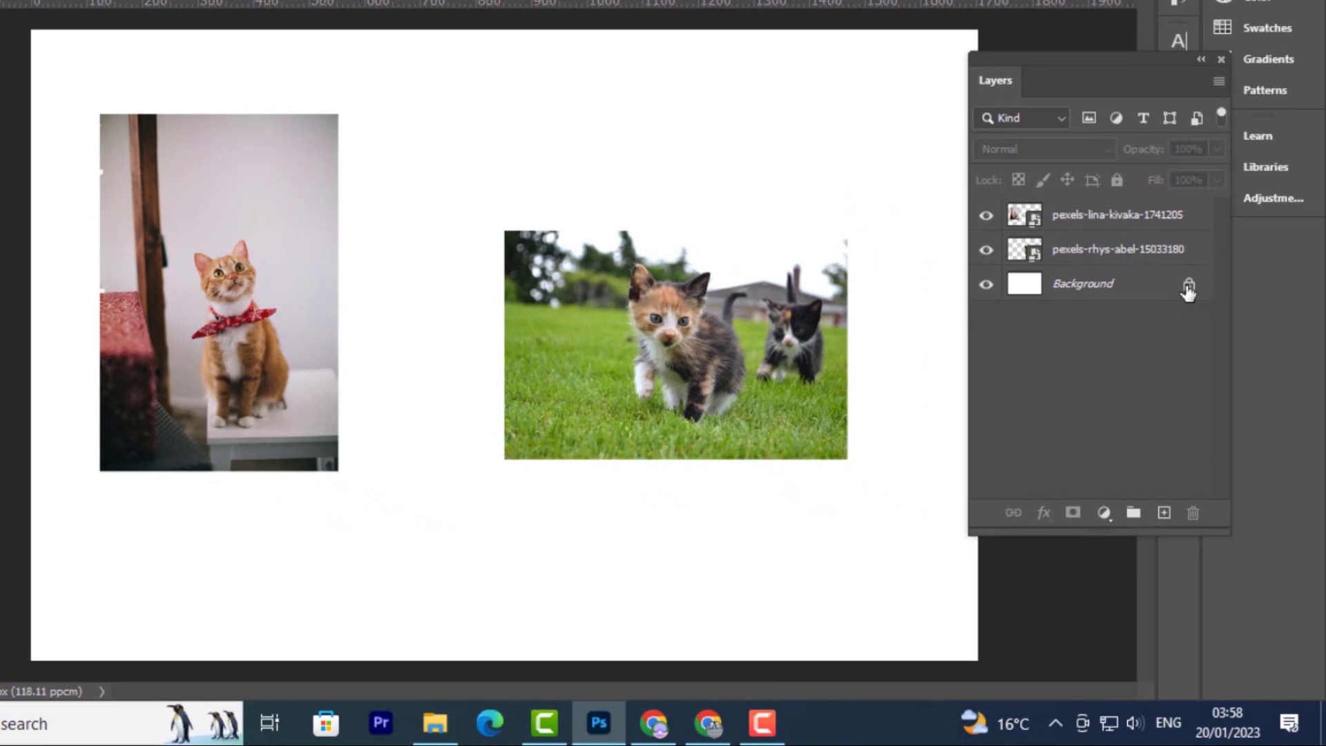
{"action": "left_click", "coordinate": [1186, 286]}
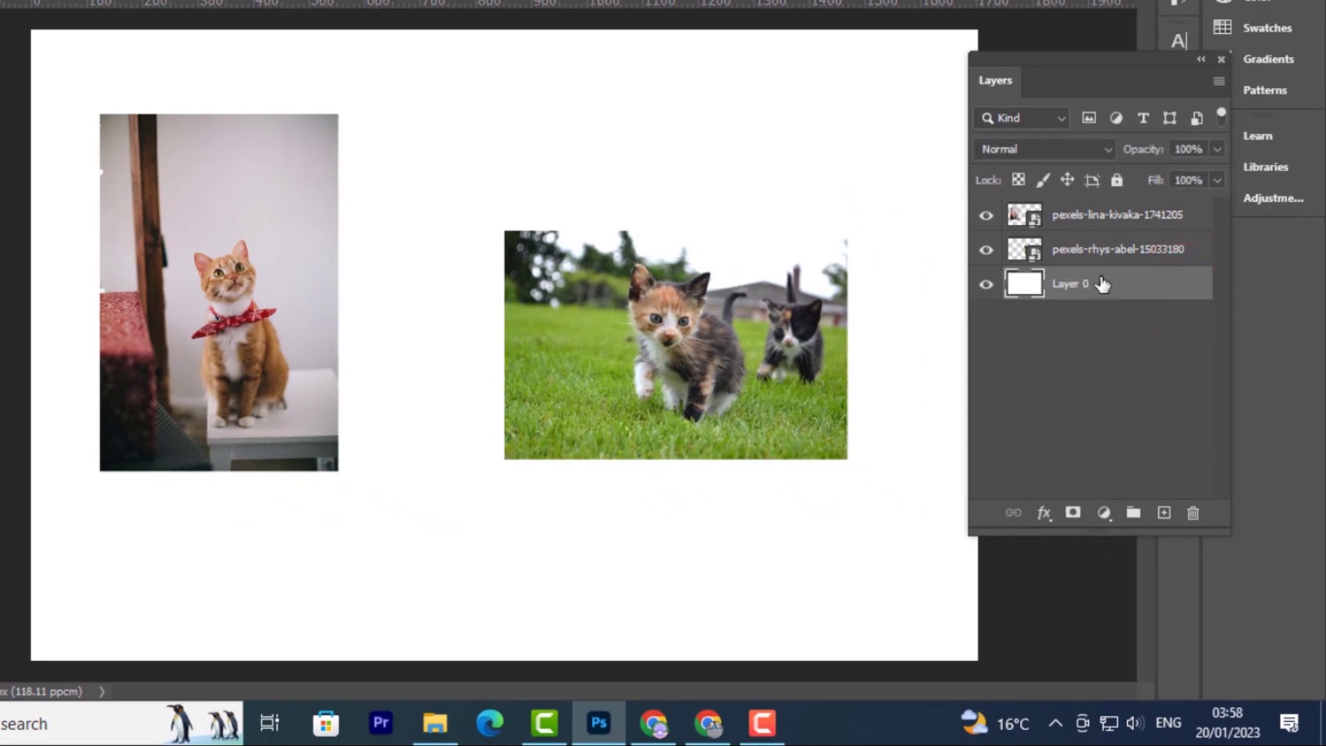
{"action": "mouse_move", "coordinate": [874, 509]}
{"action": "left_mouse_down"}
{"action": "mouse_move", "coordinate": [917, 340]}
{"action": "mouse_move", "coordinate": [864, 334]}
{"action": "mouse_move", "coordinate": [777, 467]}
{"action": "mouse_move", "coordinate": [848, 523]}
{"action": "mouse_move", "coordinate": [871, 516]}
{"action": "left_mouse_up"}
Shift the kittens photo and the orange cat photo on the canvas and select the white background layer
{"action": "left_click_drag", "start_coordinate": [751, 330], "coordinate": [792, 291]}
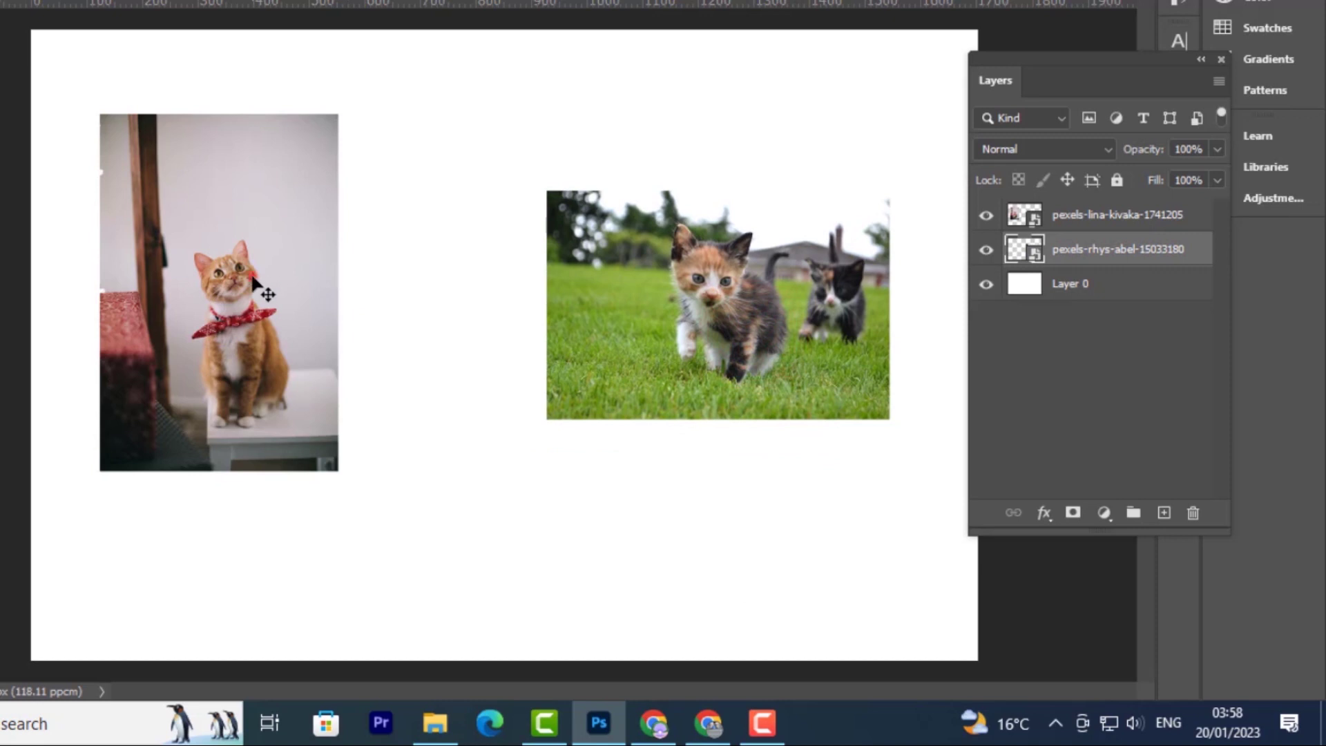
{"action": "left_click_drag", "start_coordinate": [253, 278], "coordinate": [325, 302]}
{"action": "left_click", "coordinate": [478, 371]}
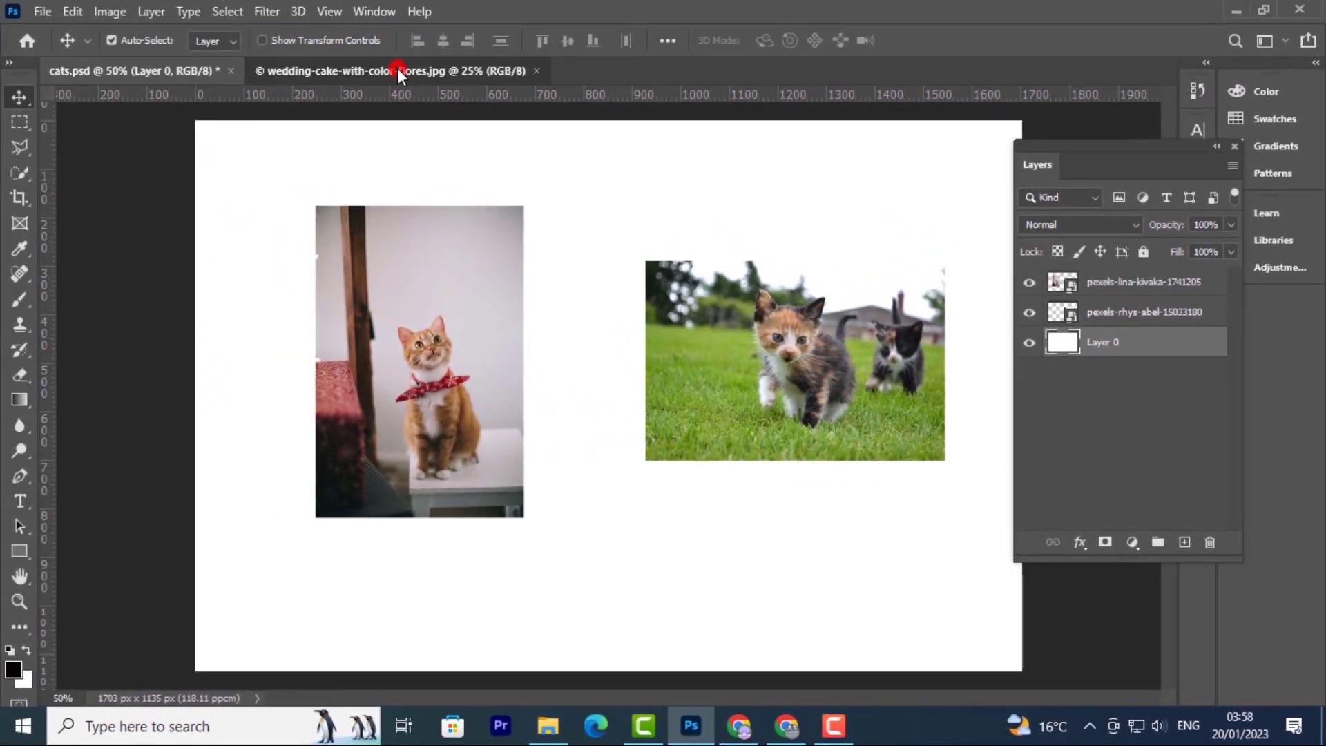
In the wedding cake document, convert the locked background to a normal layer and move the cake image sideways and back
{"action": "left_click", "coordinate": [396, 68]}
{"action": "left_click_drag", "start_coordinate": [586, 476], "coordinate": [541, 464]}
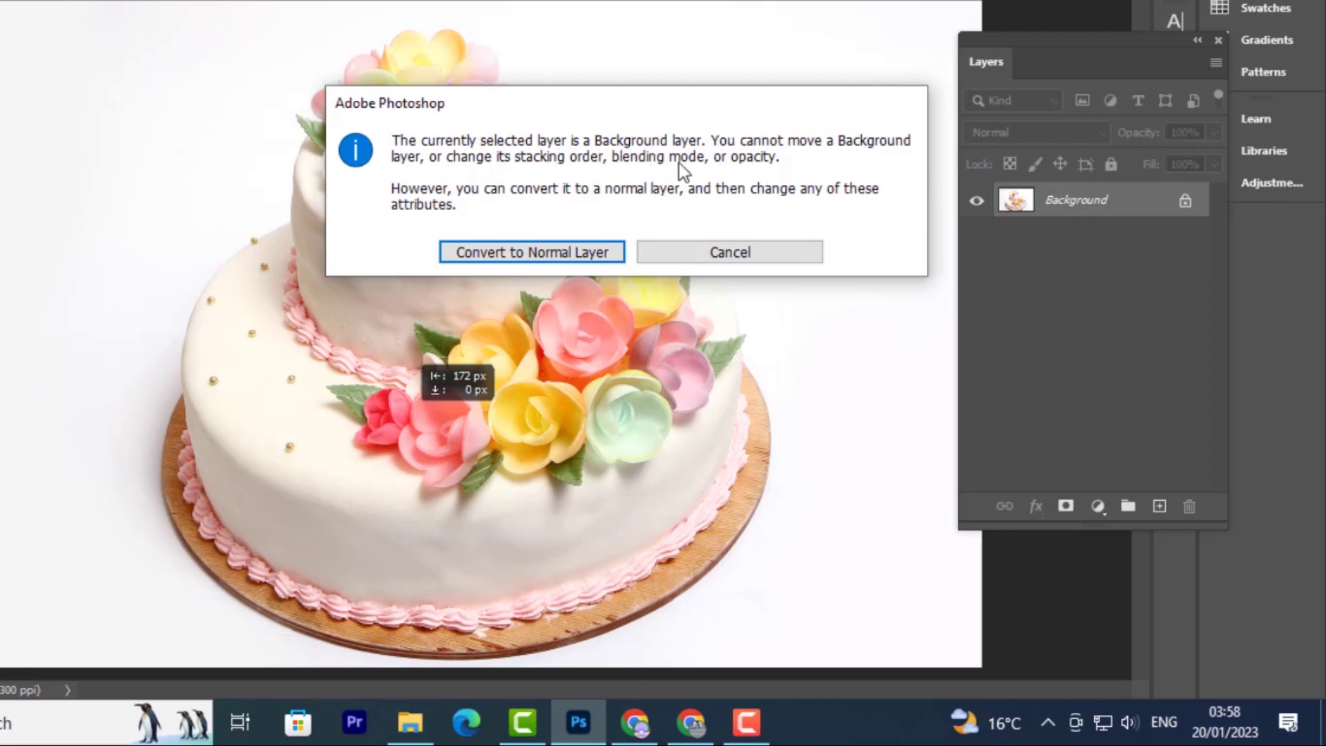
{"action": "left_click", "coordinate": [525, 250]}
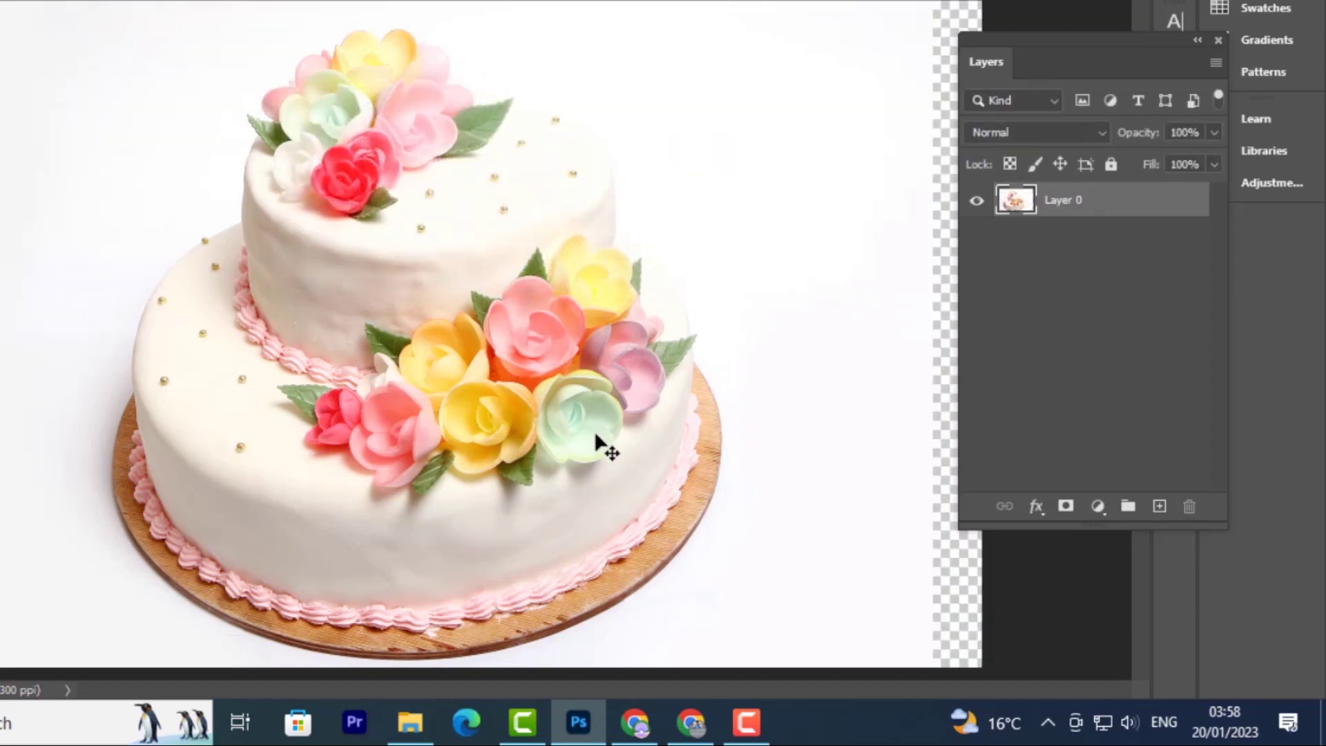
{"action": "left_click_drag", "start_coordinate": [380, 404], "coordinate": [461, 393]}
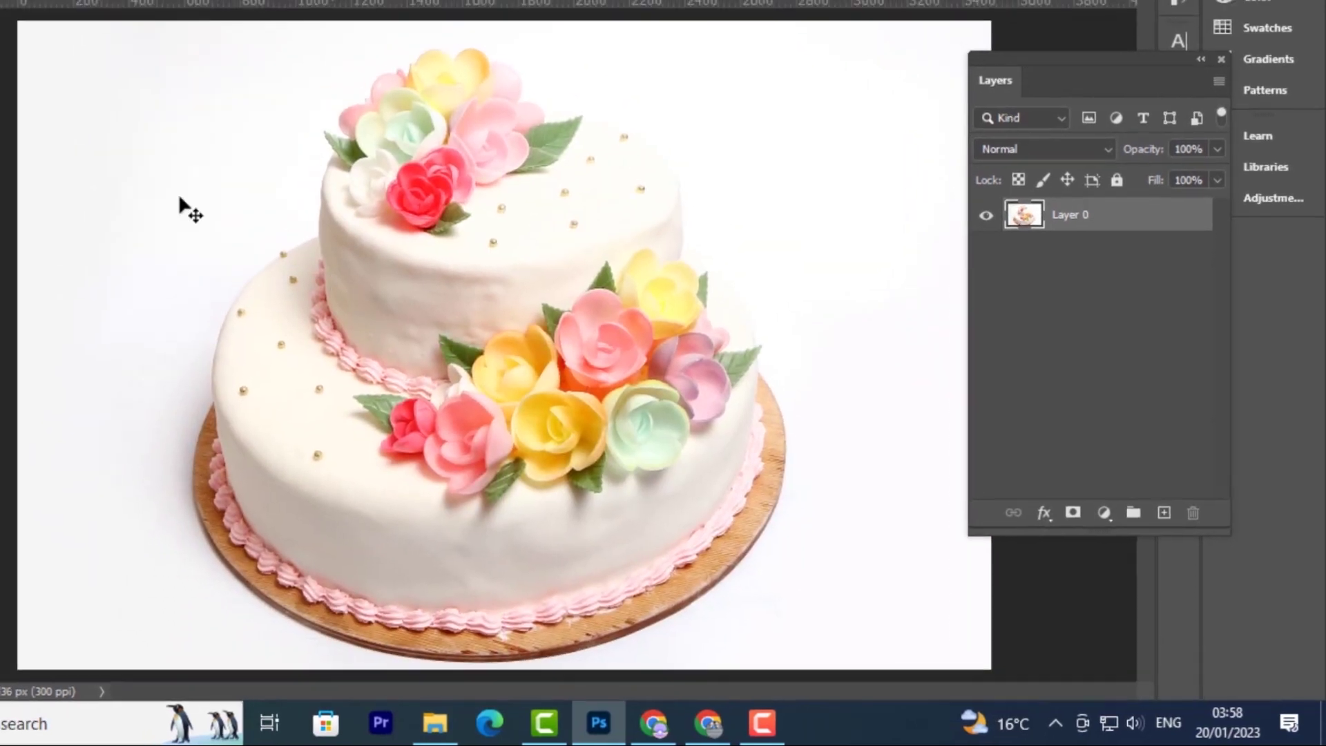
In cats.psd, enable Show Transform Controls and select the orange cat photo, the kittens photo and the white background in turn
{"action": "key", "text": "ctrl+Tab"}
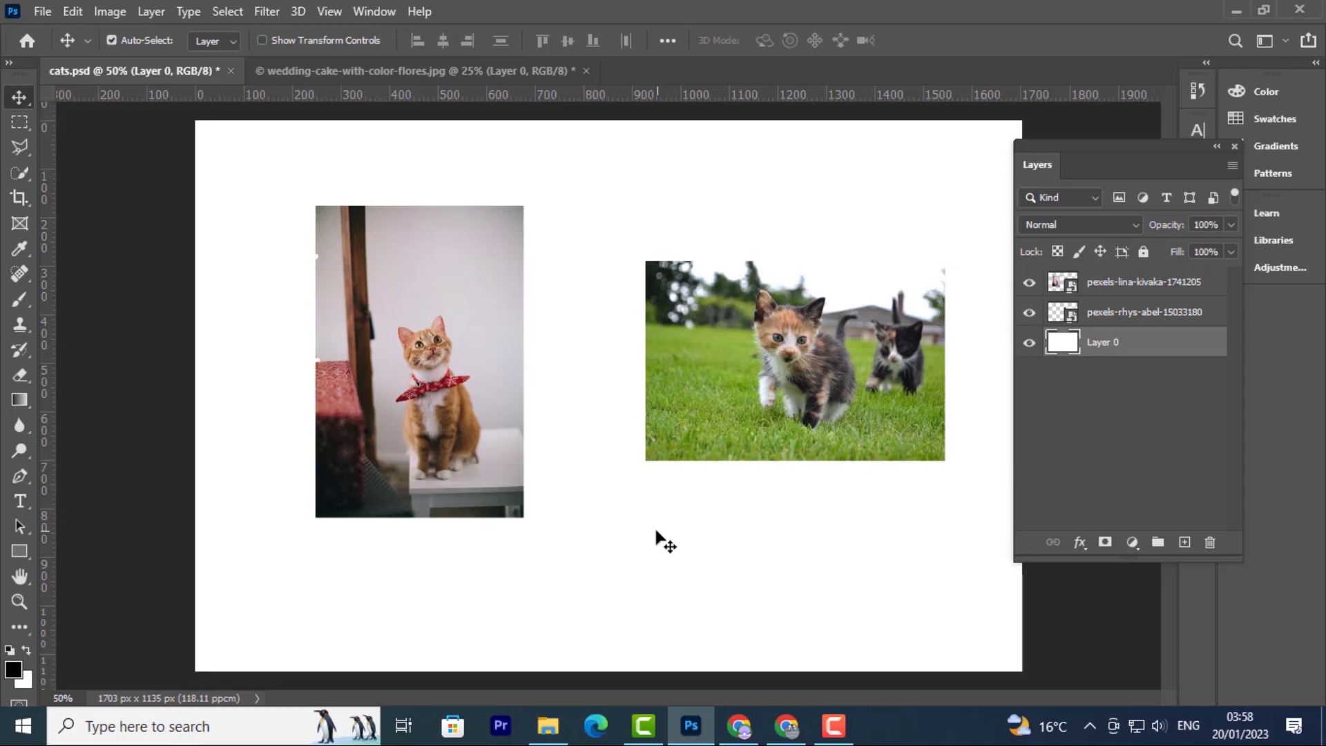
{"action": "left_click", "coordinate": [399, 372]}
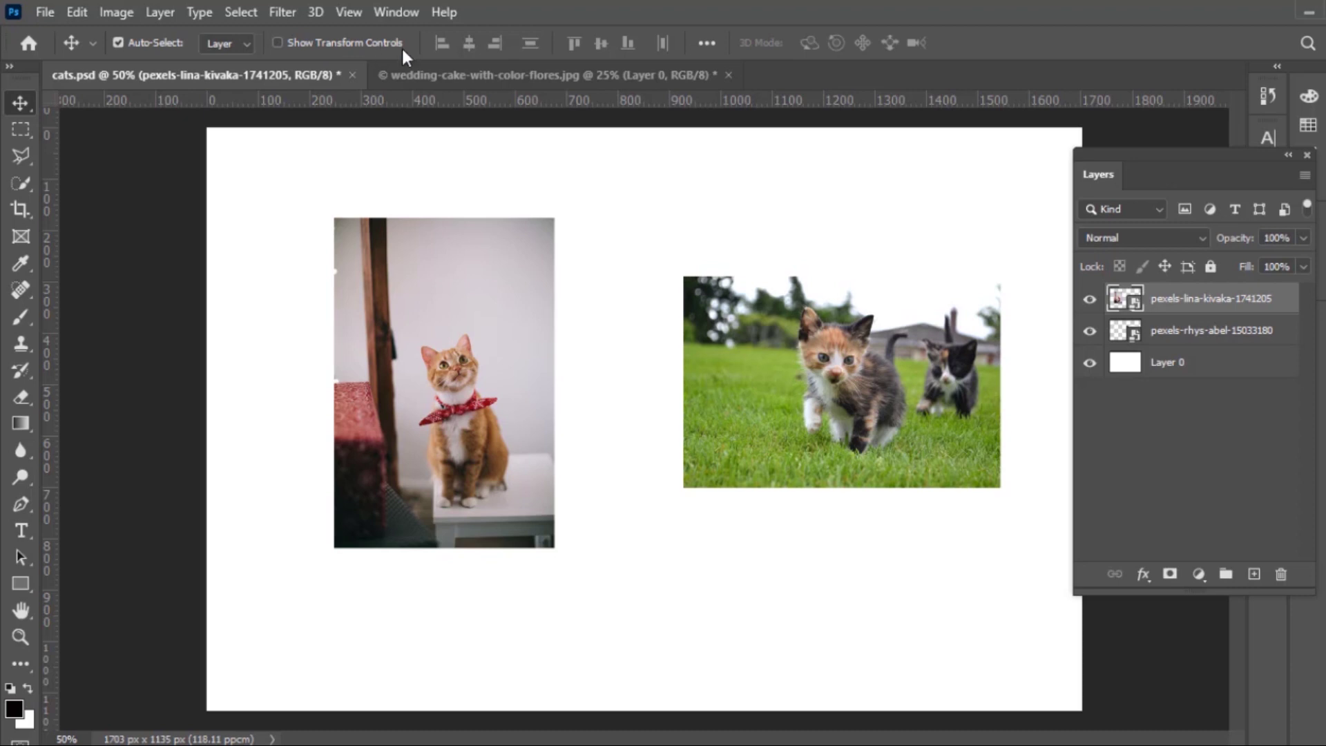
{"action": "left_click", "coordinate": [278, 43]}
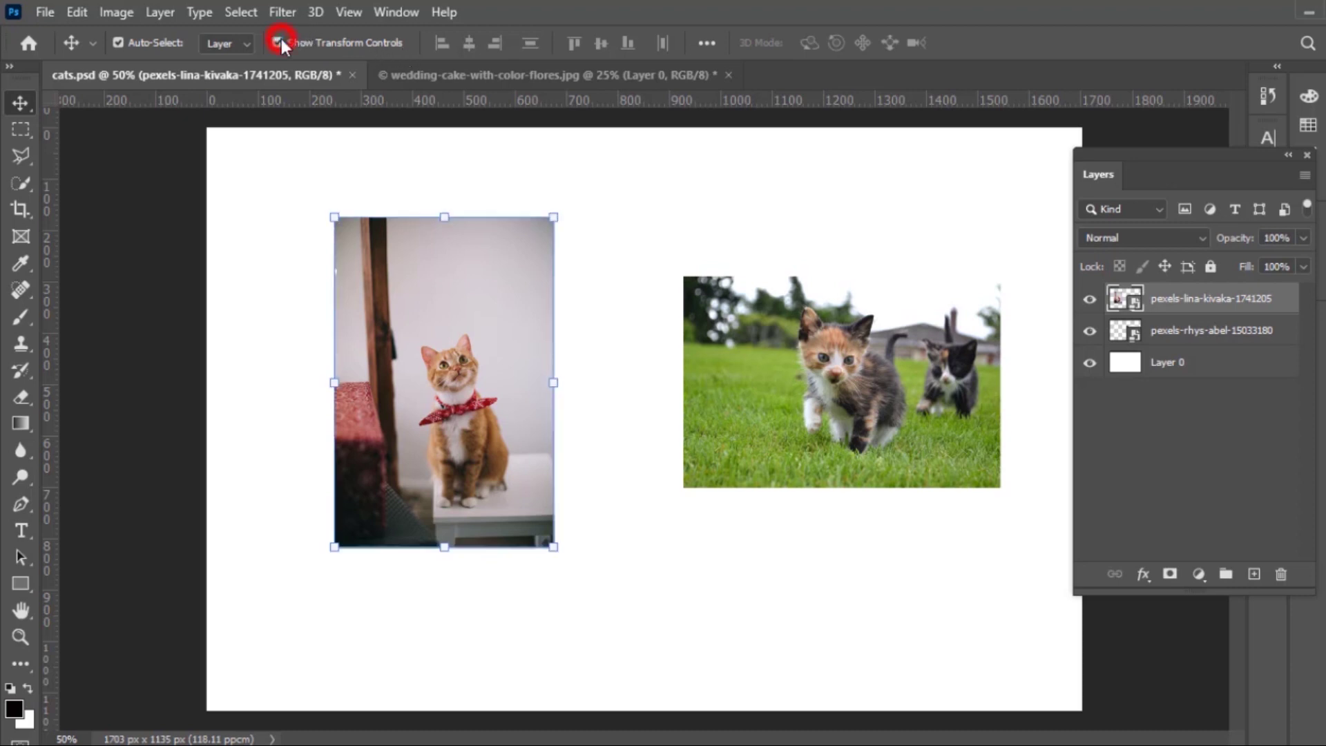
{"action": "left_click", "coordinate": [813, 403]}
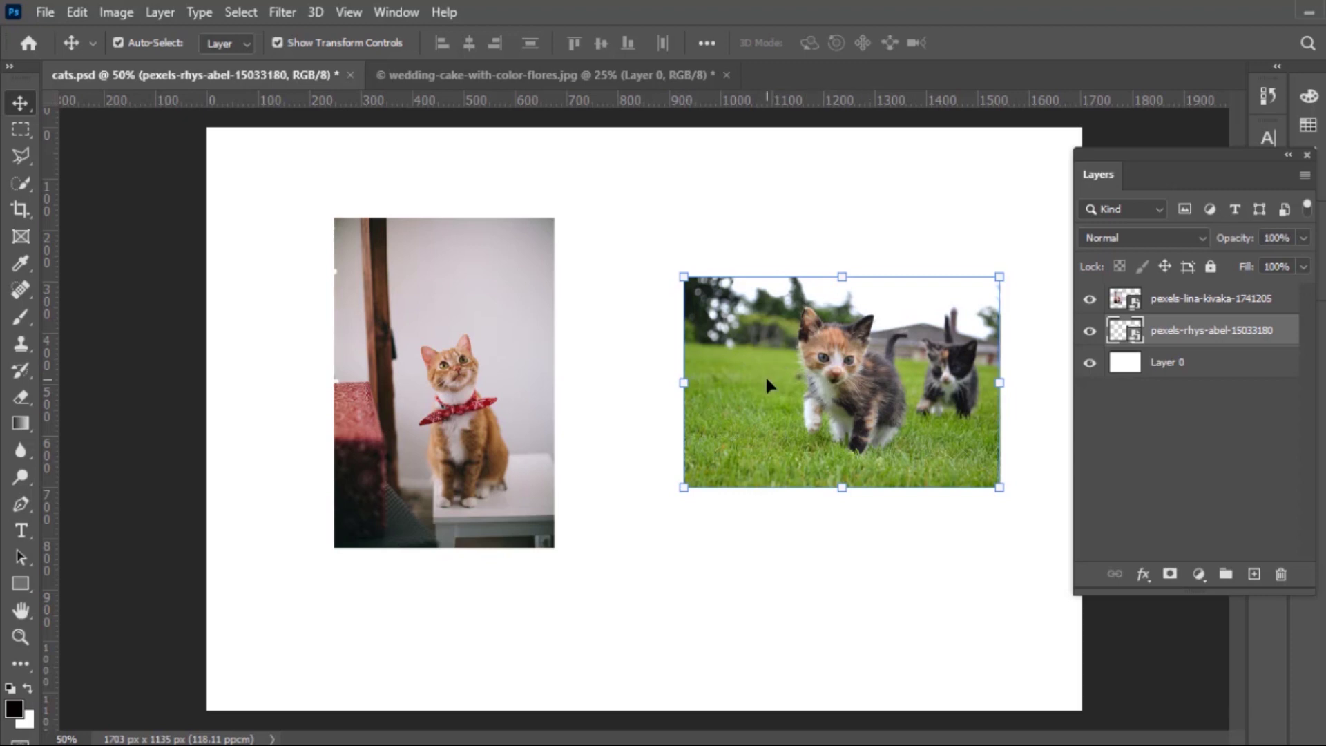
{"action": "left_click", "coordinate": [637, 408]}
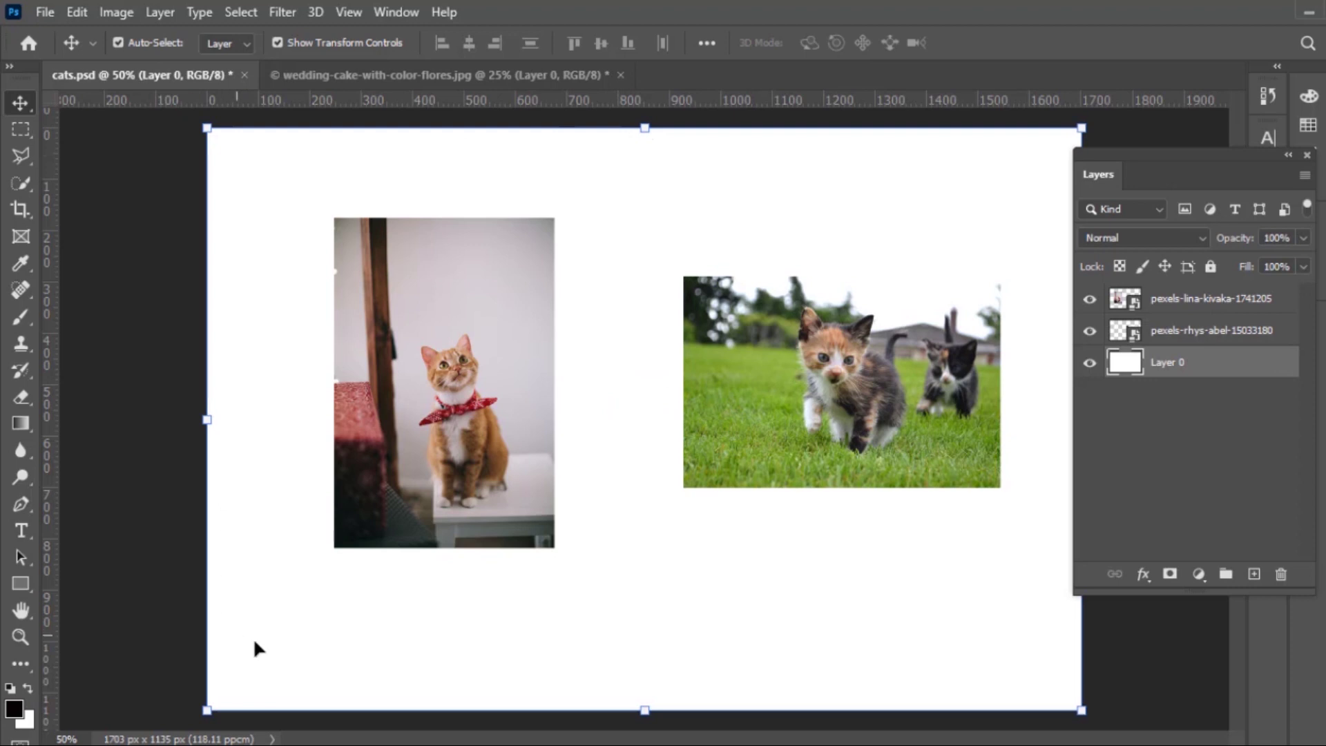
{"action": "left_click", "coordinate": [506, 340]}
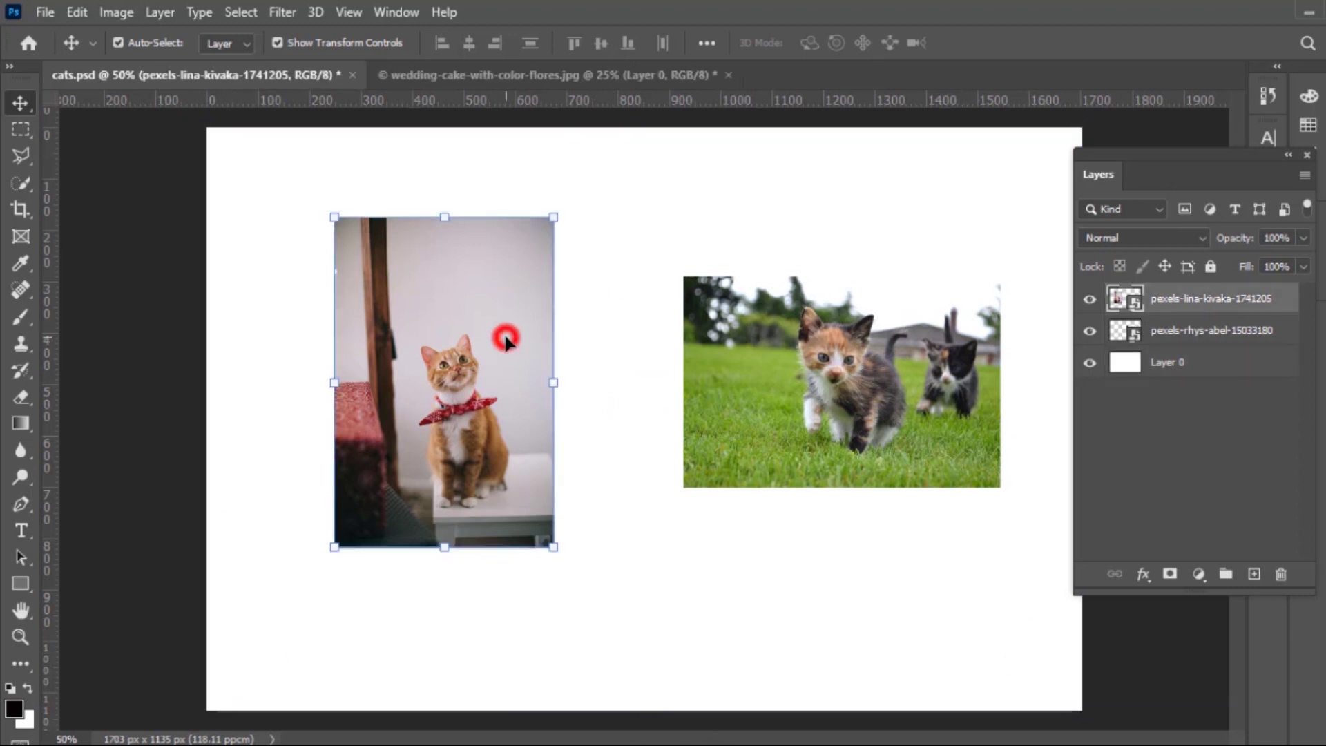
{"action": "left_click", "coordinate": [781, 385]}
{"action": "left_click", "coordinate": [588, 283]}
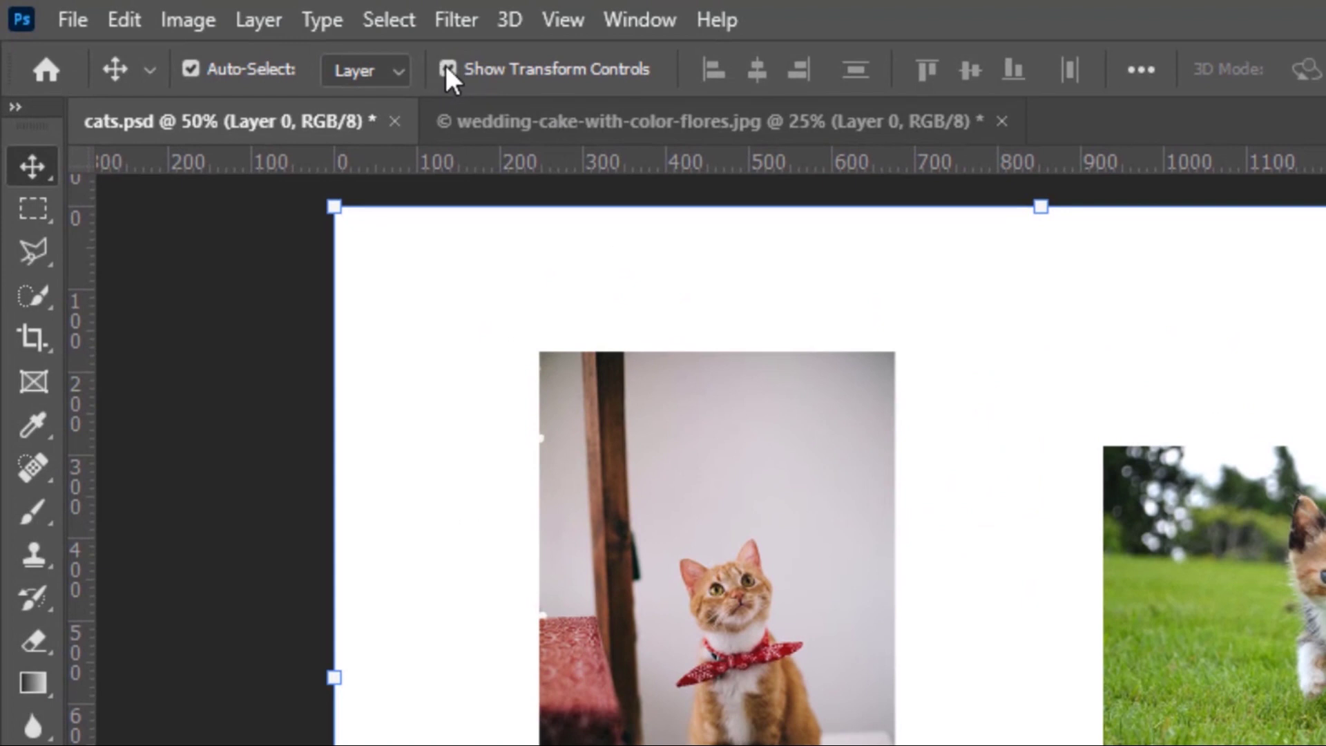
Disable Show Transform Controls and select the kittens photo, the orange cat photo and the white background one after another
{"action": "left_click", "coordinate": [447, 68]}
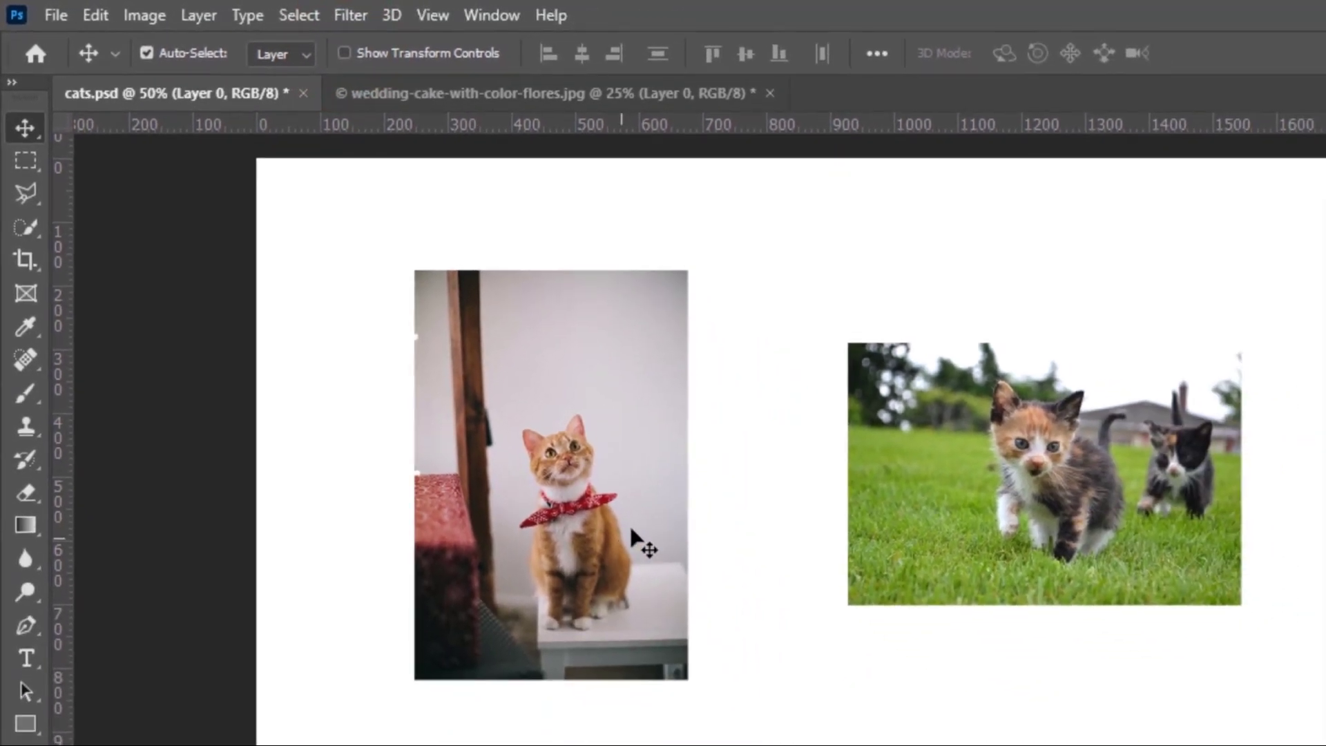
{"action": "left_click", "coordinate": [1012, 509]}
{"action": "left_click", "coordinate": [569, 428]}
{"action": "left_click", "coordinate": [876, 675]}
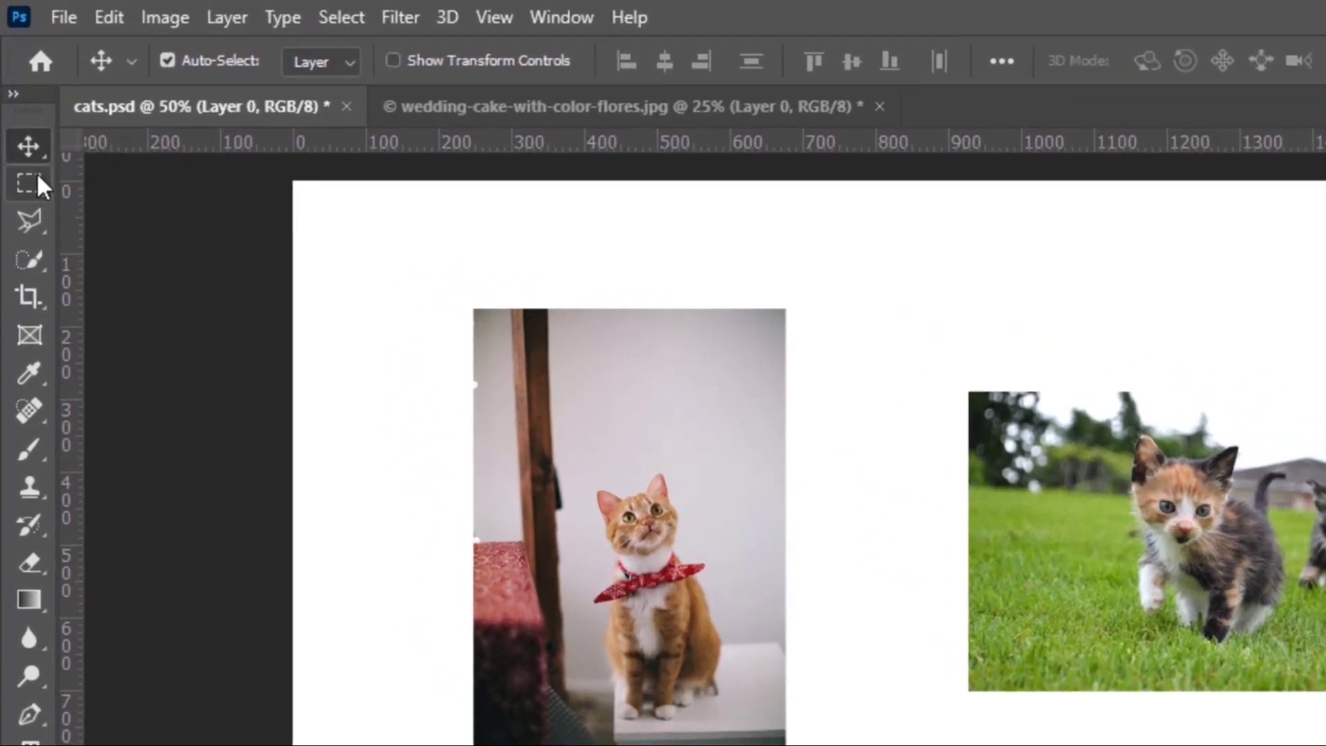
Make a rectangular marquee selection around the orange cat and deselect it
{"action": "left_click", "coordinate": [21, 131]}
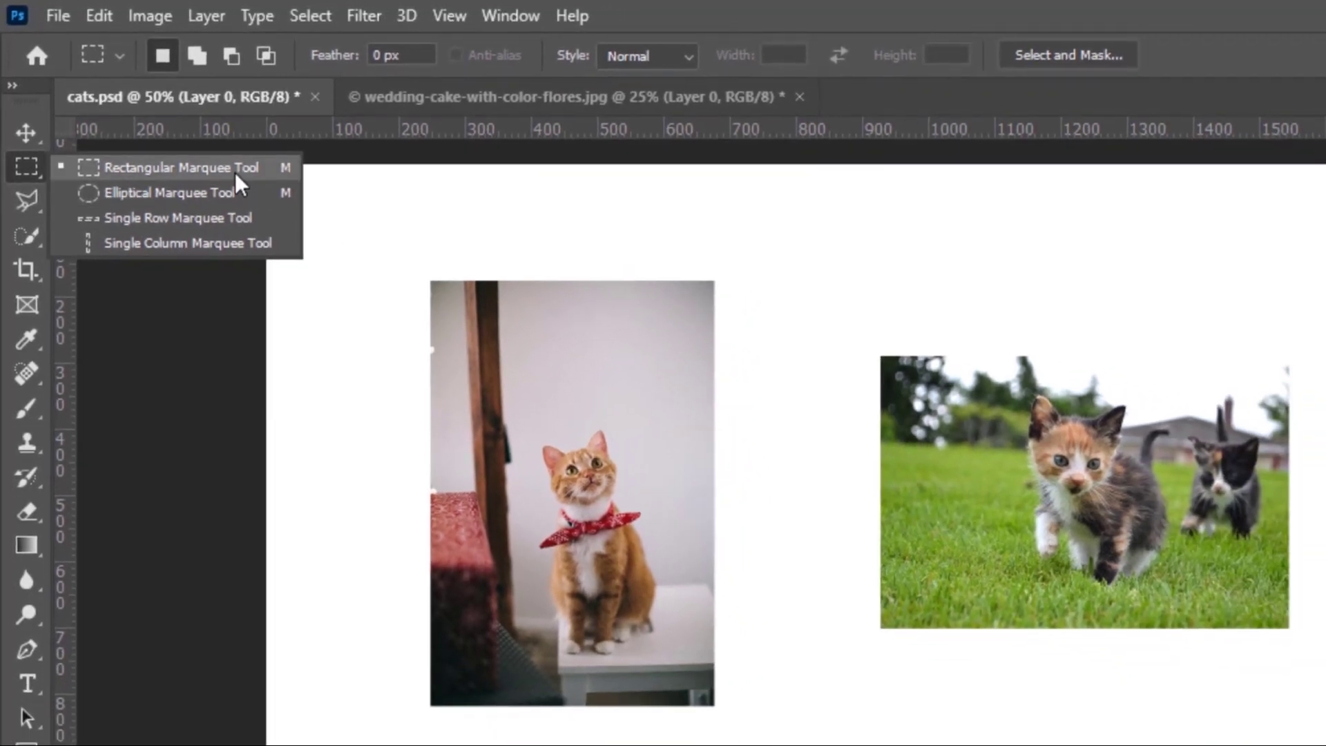
{"action": "left_click", "coordinate": [234, 172]}
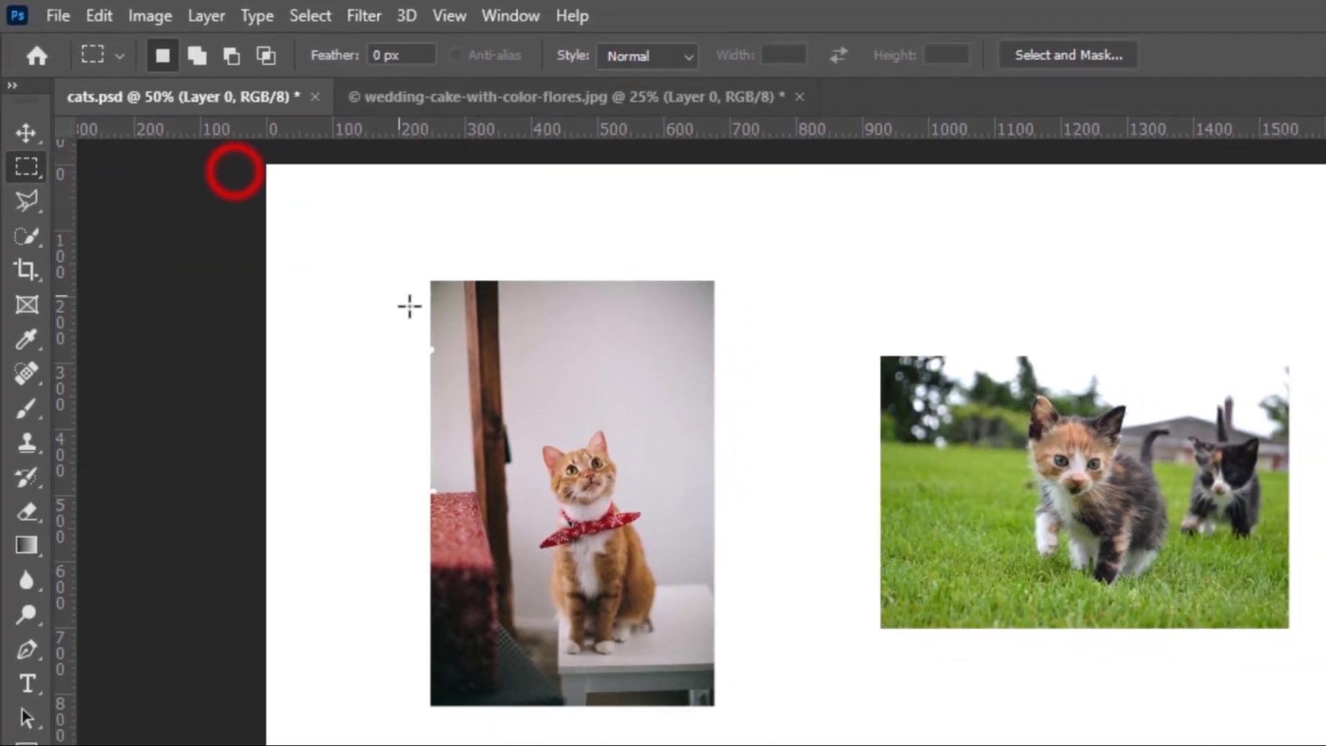
{"action": "left_click_drag", "start_coordinate": [531, 436], "coordinate": [683, 653]}
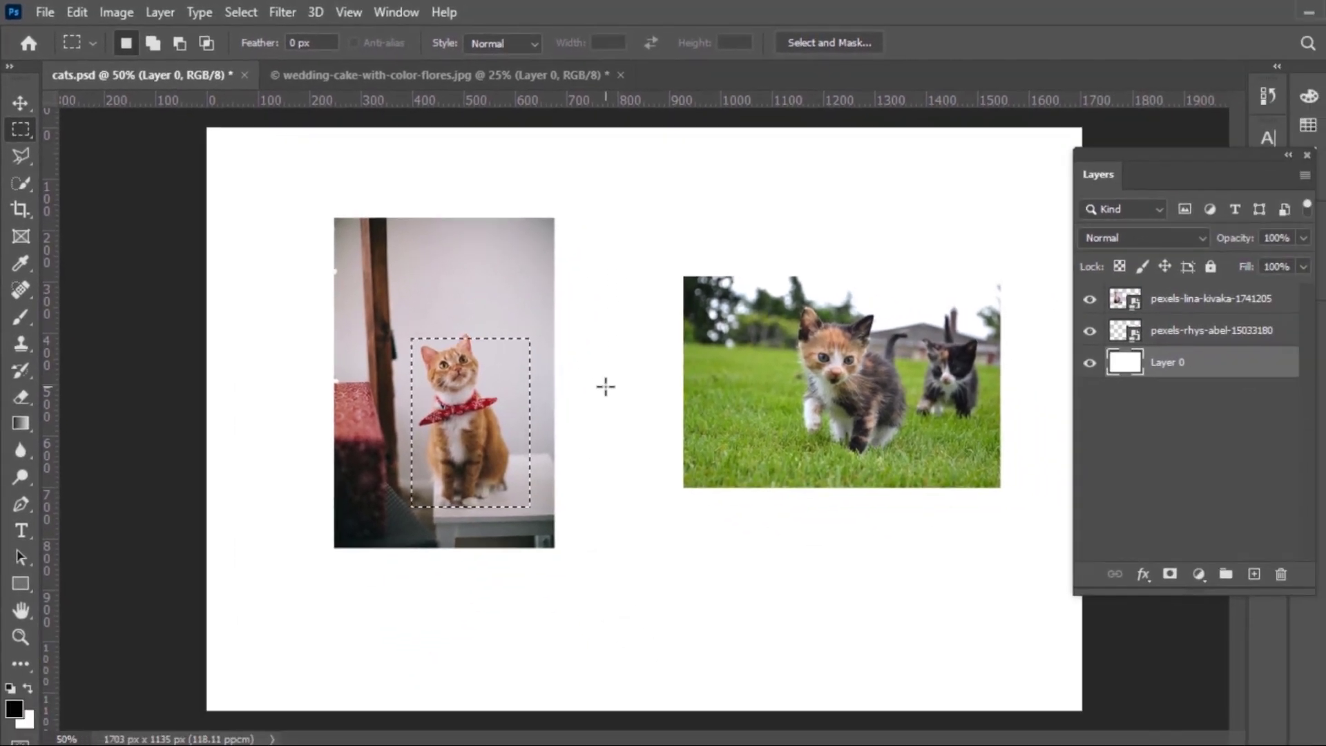
{"action": "key", "text": "ctrl+d"}
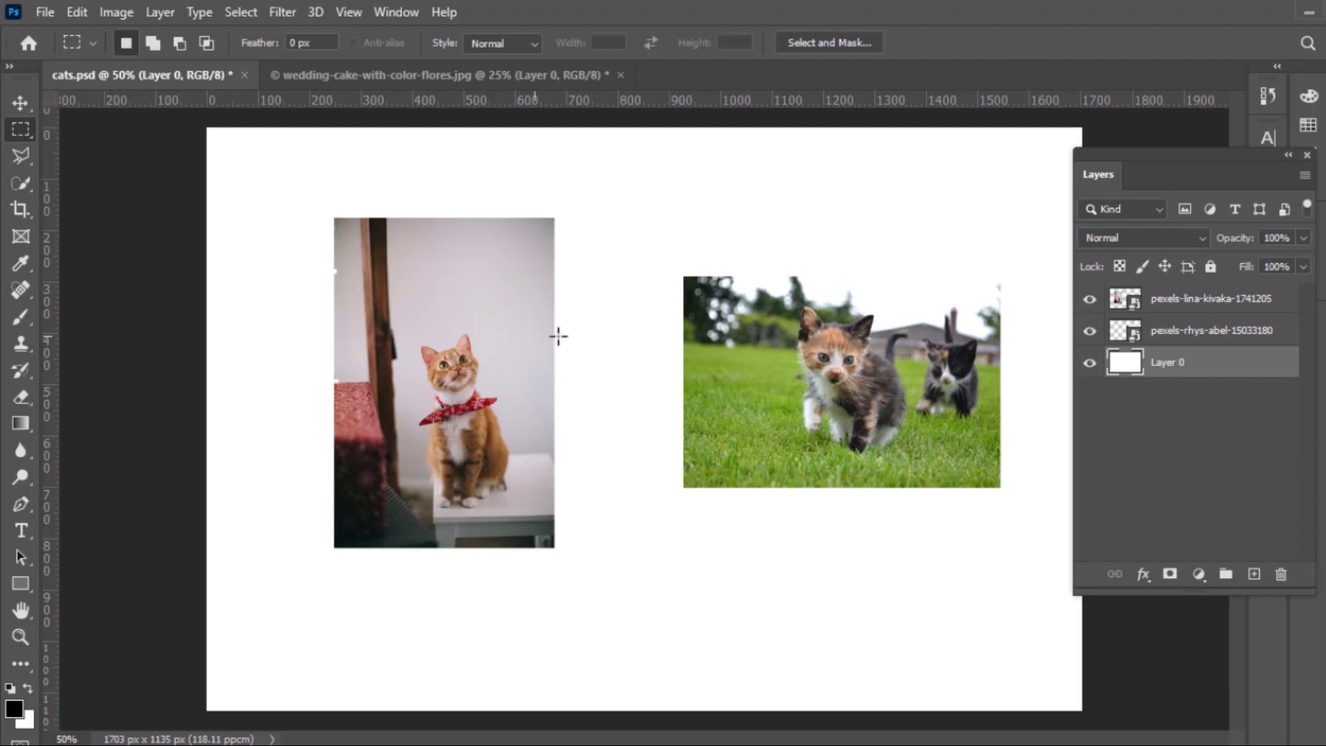
Draw a circular selection with the Elliptical Marquee tool over the orange cat photo's upper-left corner and clear it
{"action": "left_click", "coordinate": [20, 130]}
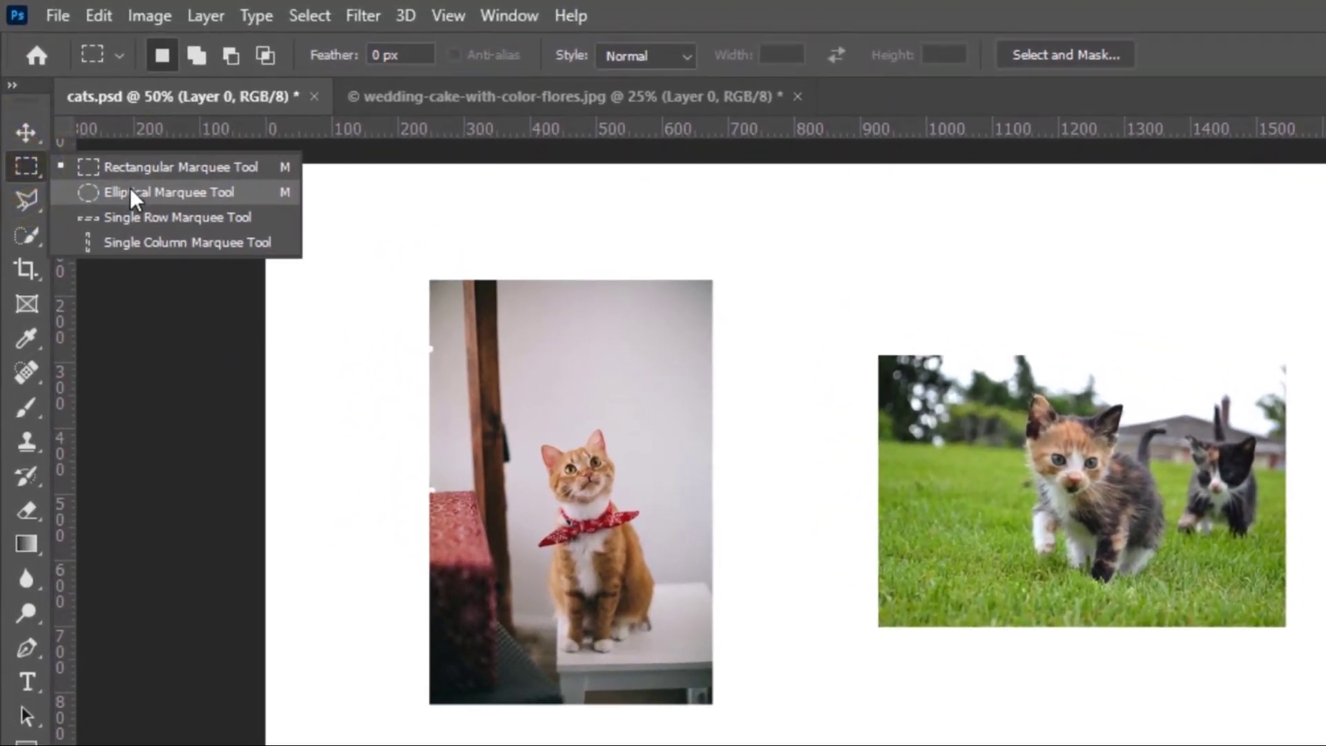
{"action": "left_click", "coordinate": [131, 192]}
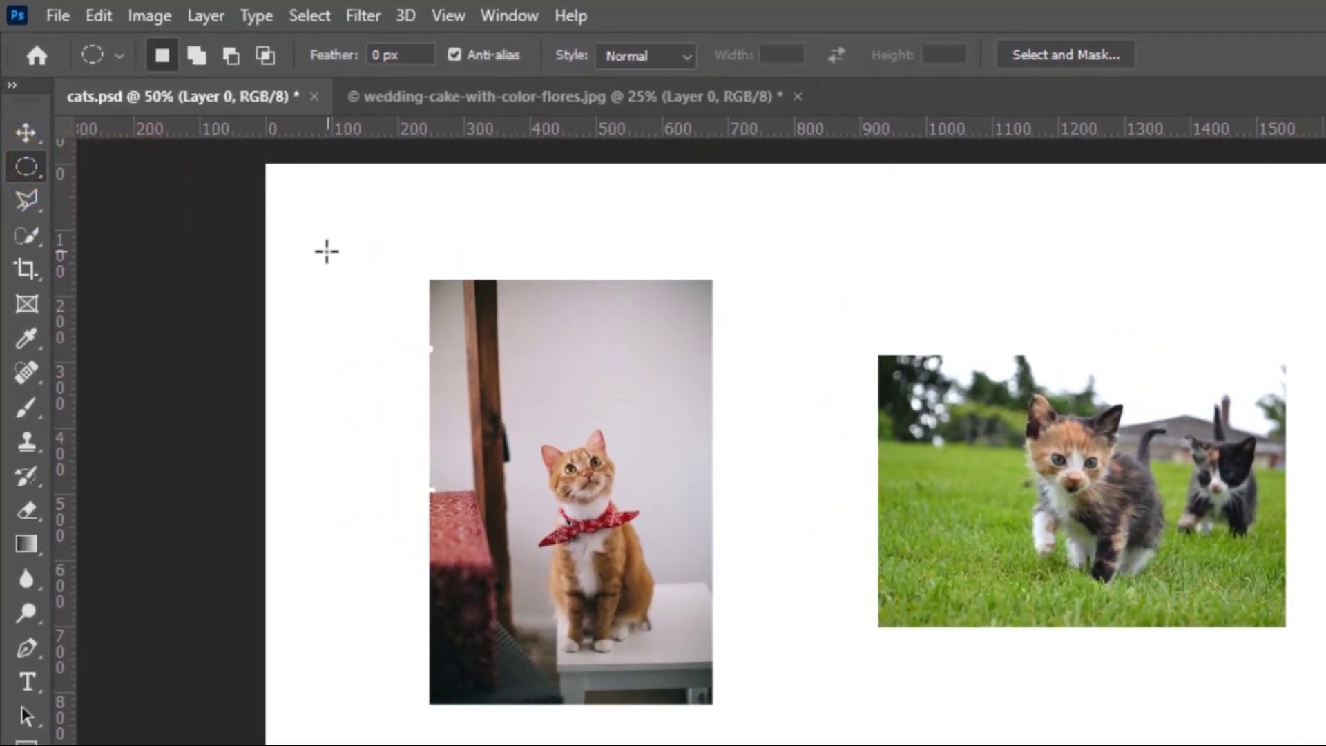
{"action": "left_click_drag", "start_coordinate": [335, 271], "coordinate": [578, 570]}
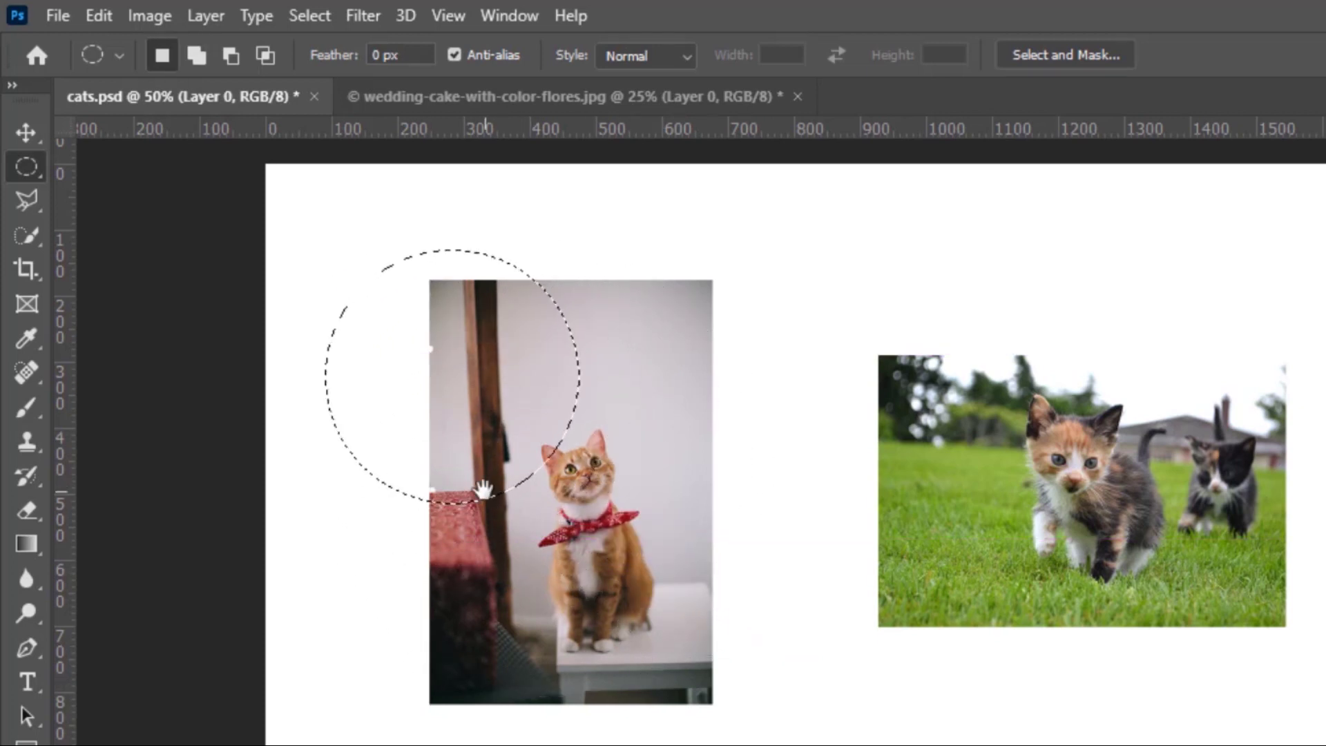
{"action": "key", "text": "space"}
{"action": "left_click", "coordinate": [428, 406]}
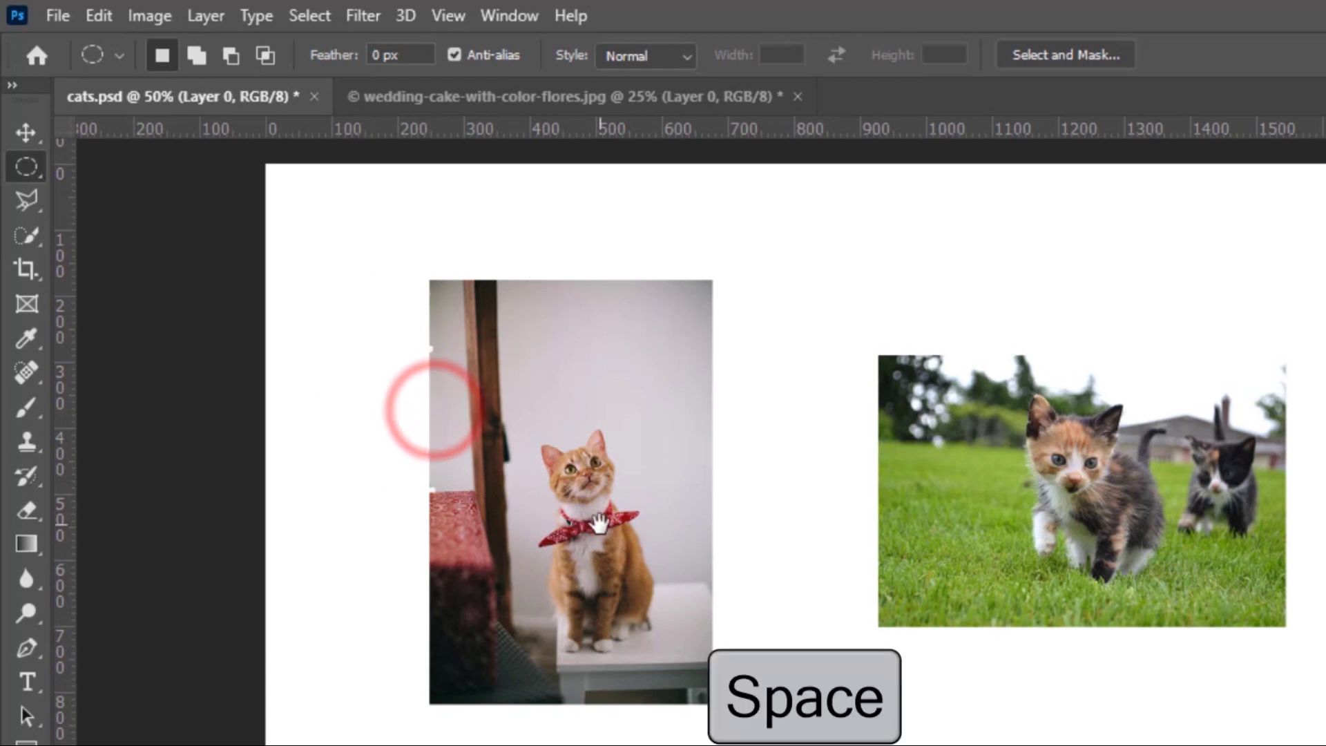
Draw a circular elliptical marquee selection centred on the orange cat, then deselect it
{"action": "left_click_drag", "start_coordinate": [394, 366], "coordinate": [434, 422]}
{"action": "left_click", "coordinate": [444, 429]}
{"action": "left_click", "coordinate": [486, 459]}
{"action": "left_click_drag", "start_coordinate": [486, 459], "coordinate": [590, 574]}
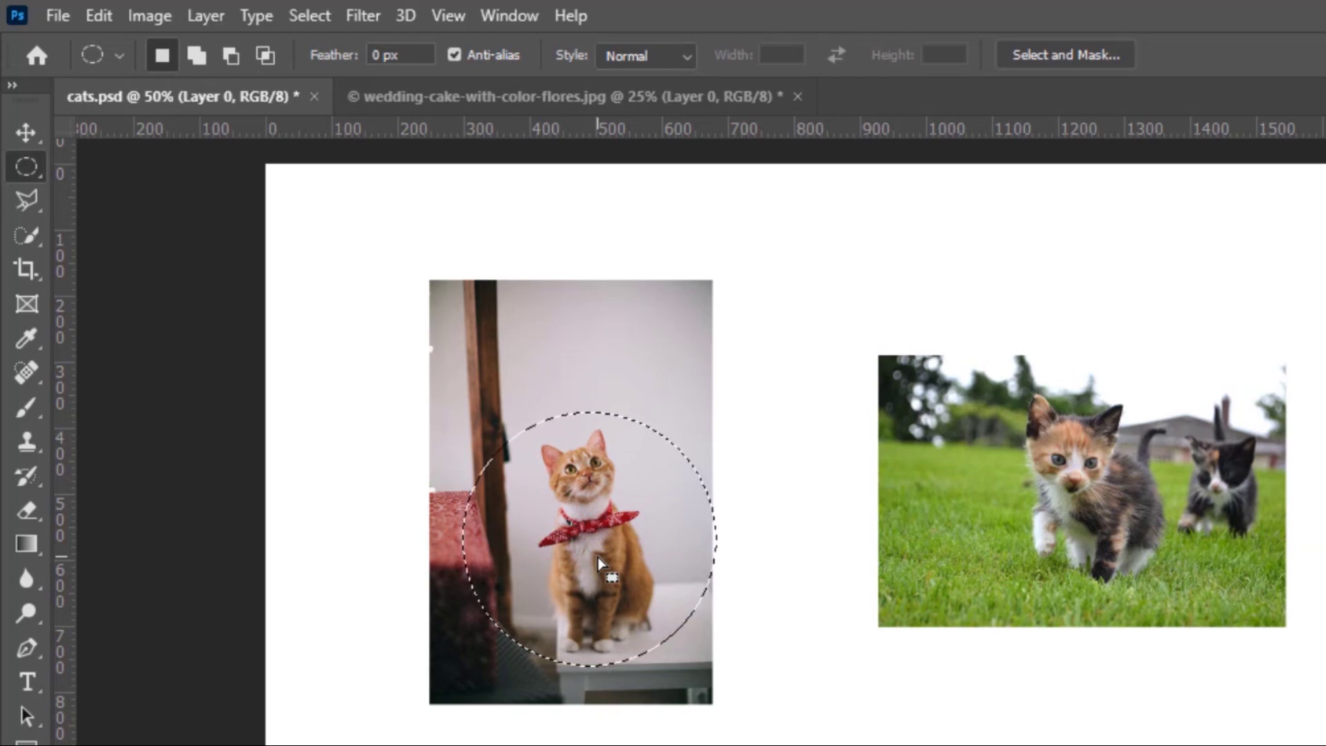
{"action": "key", "text": "ctrl+d"}
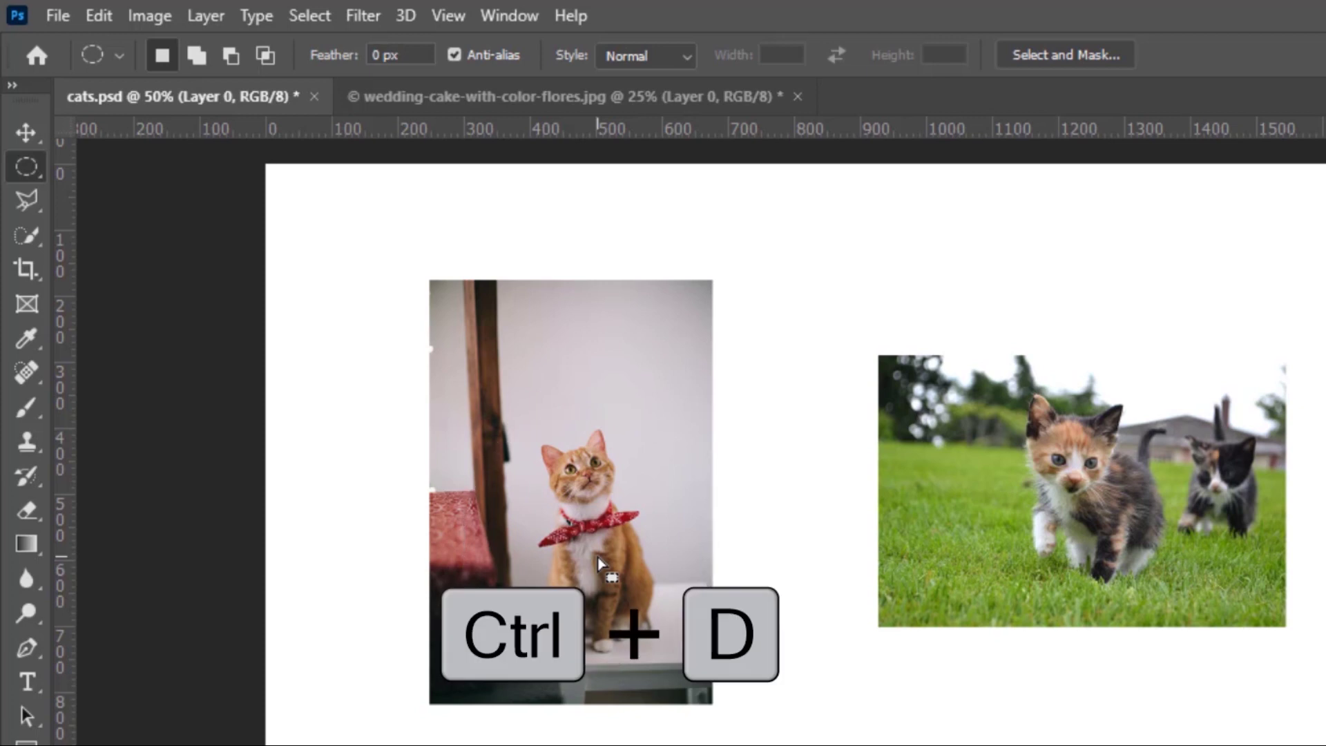
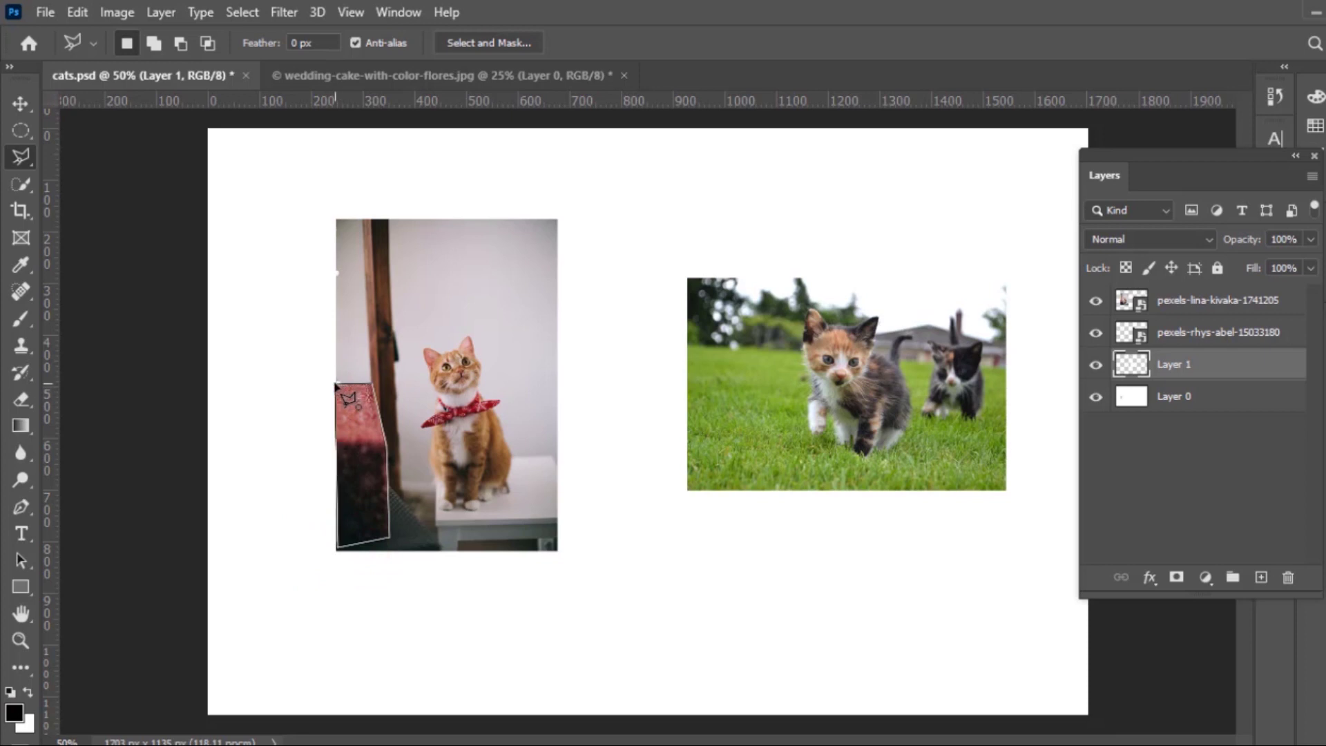
Close the polygonal lasso outline around the red-covered box in the orange cat photo
{"action": "left_click", "coordinate": [337, 384]}
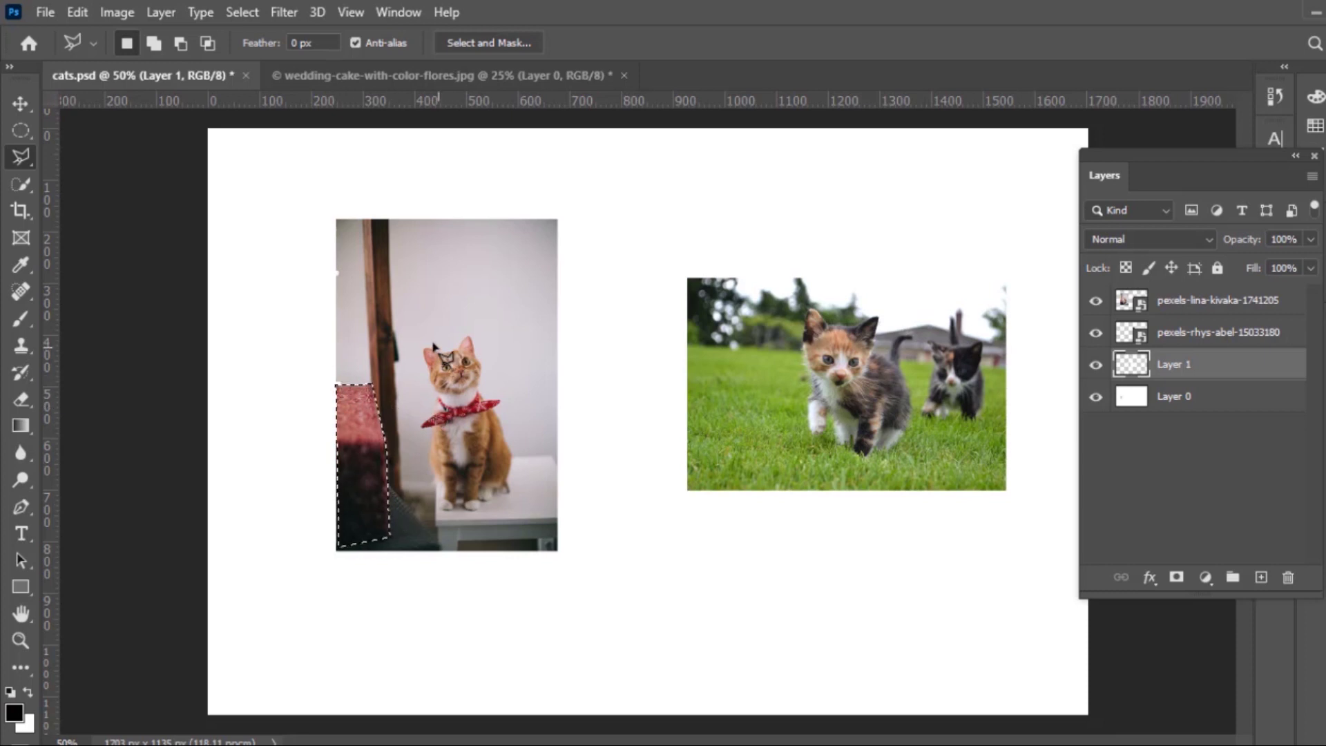
Start a polygonal lasso outline down the wooden post in the orange cat photo, removing the misplaced anchor points over the cat
{"action": "left_click", "coordinate": [386, 251]}
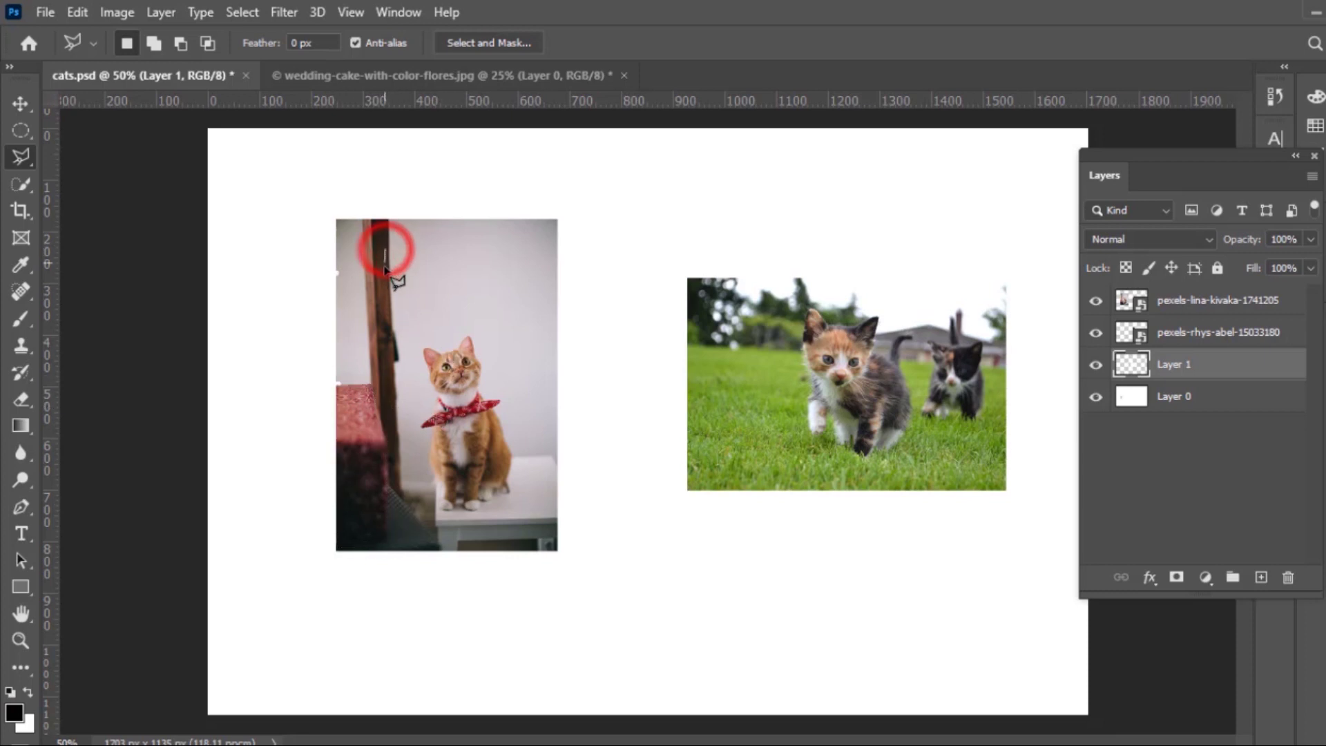
{"action": "left_click", "coordinate": [391, 292]}
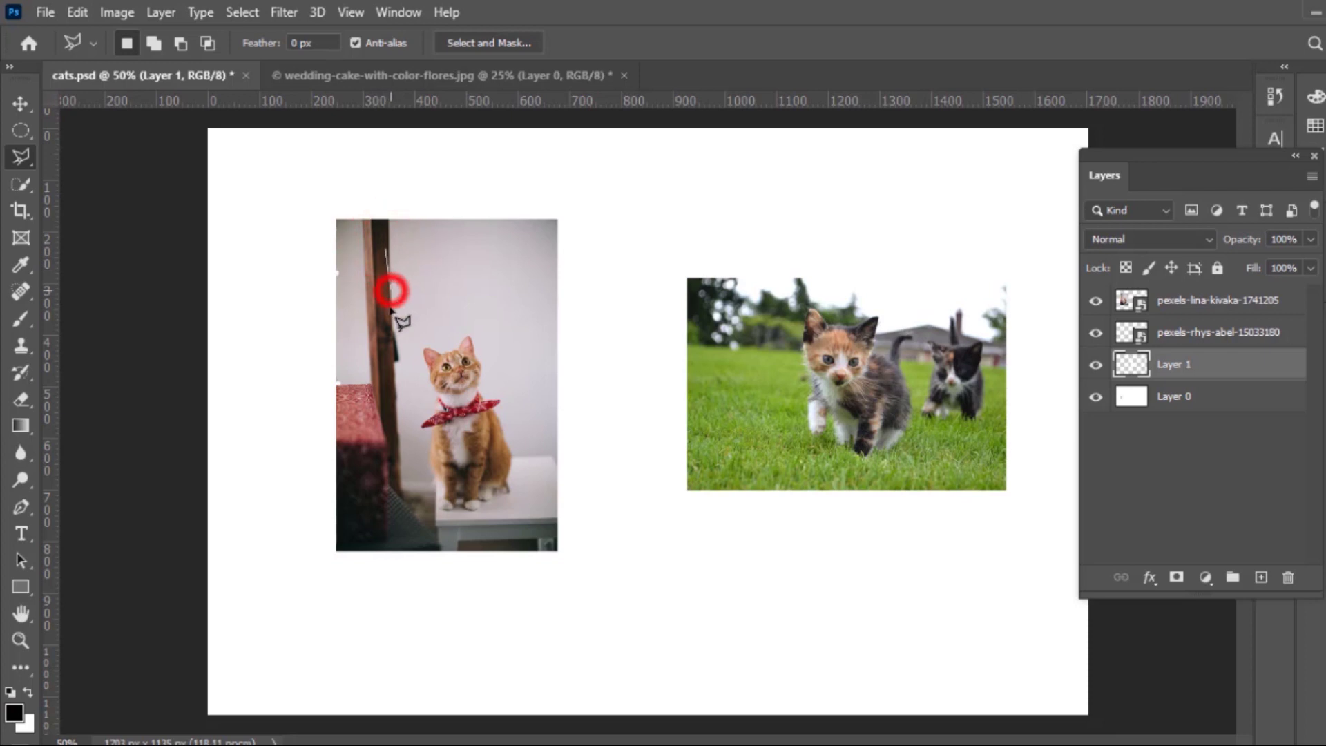
{"action": "left_click", "coordinate": [444, 372]}
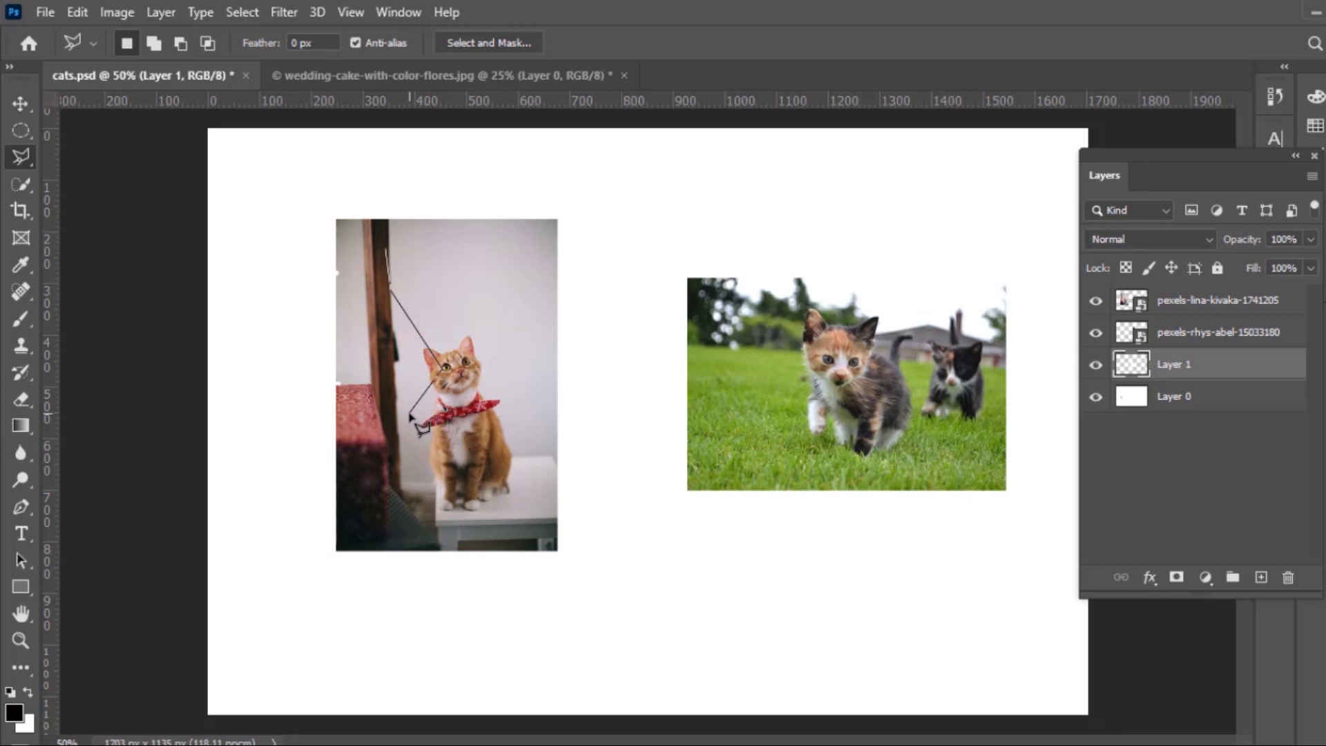
{"action": "key", "text": "Delete"}
{"action": "key", "text": "Delete"}
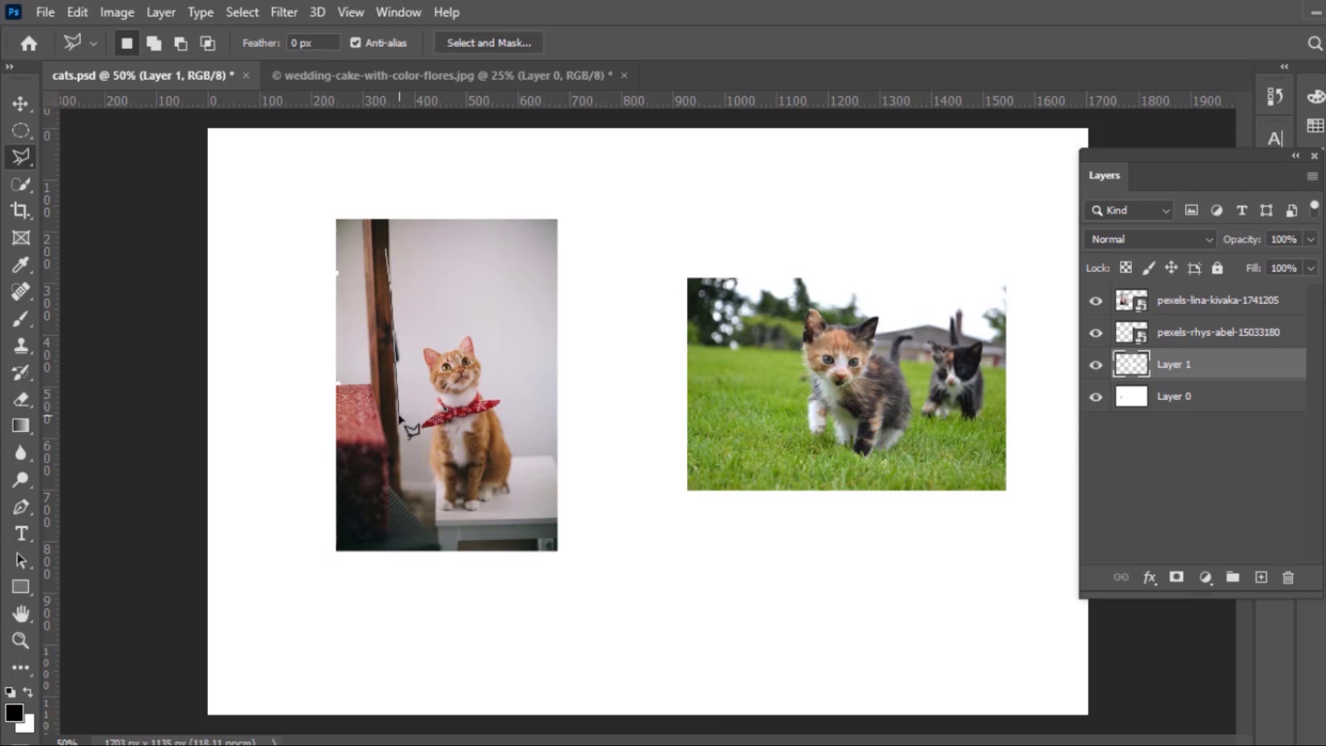
{"action": "left_click", "coordinate": [396, 417]}
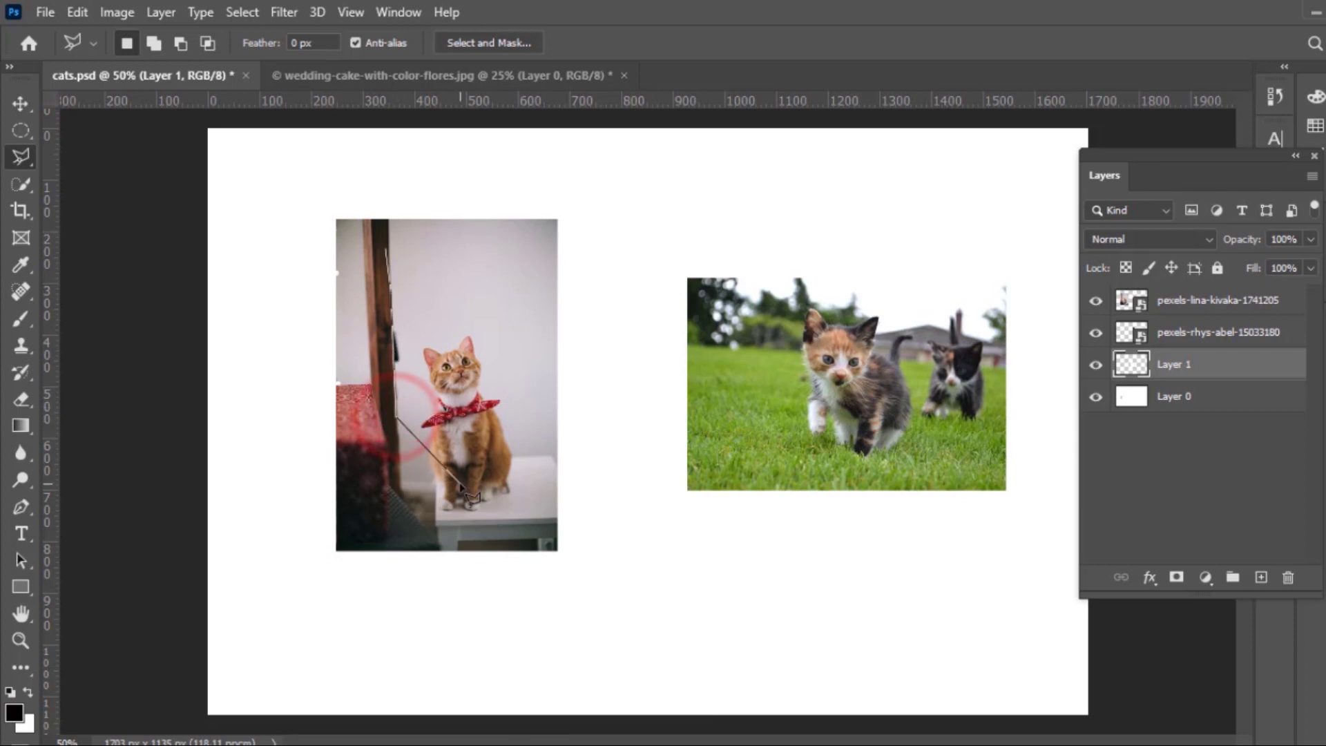
{"action": "left_click", "coordinate": [460, 484]}
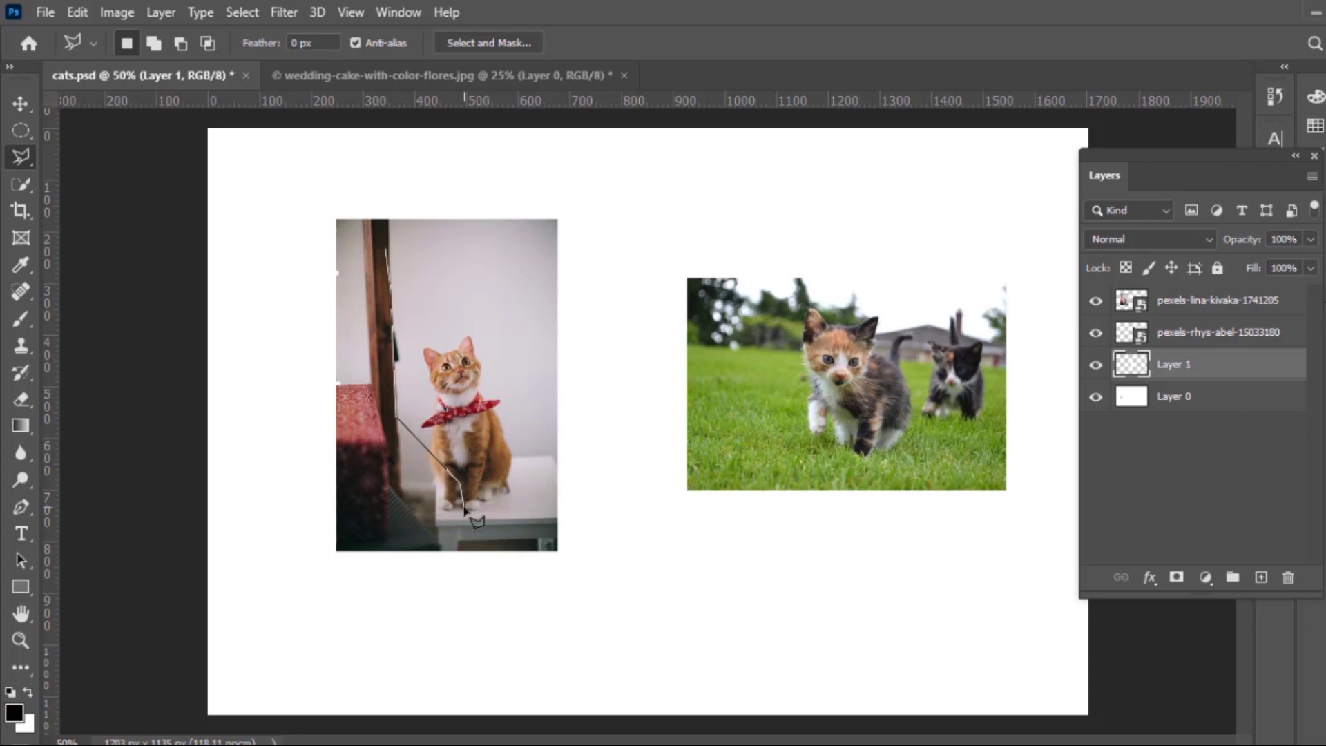
{"action": "key", "text": "Delete"}
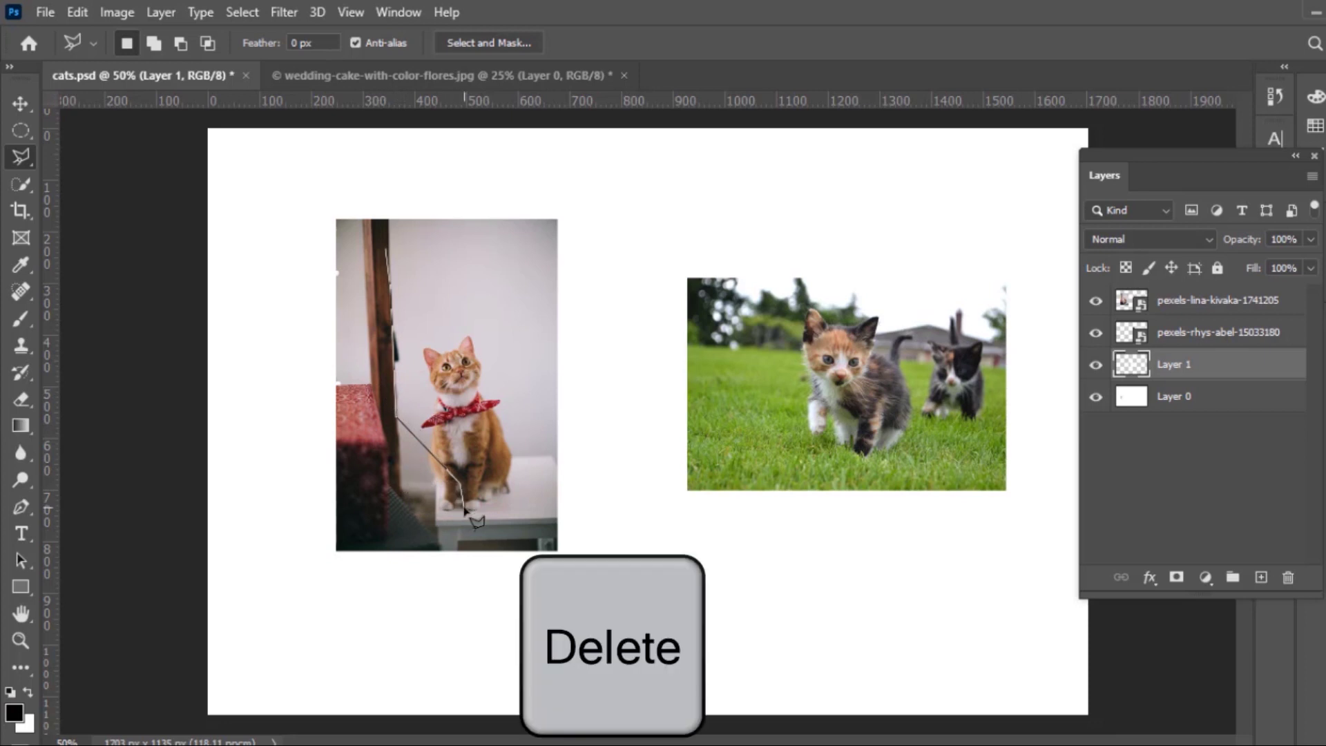
{"action": "key", "text": "Delete"}
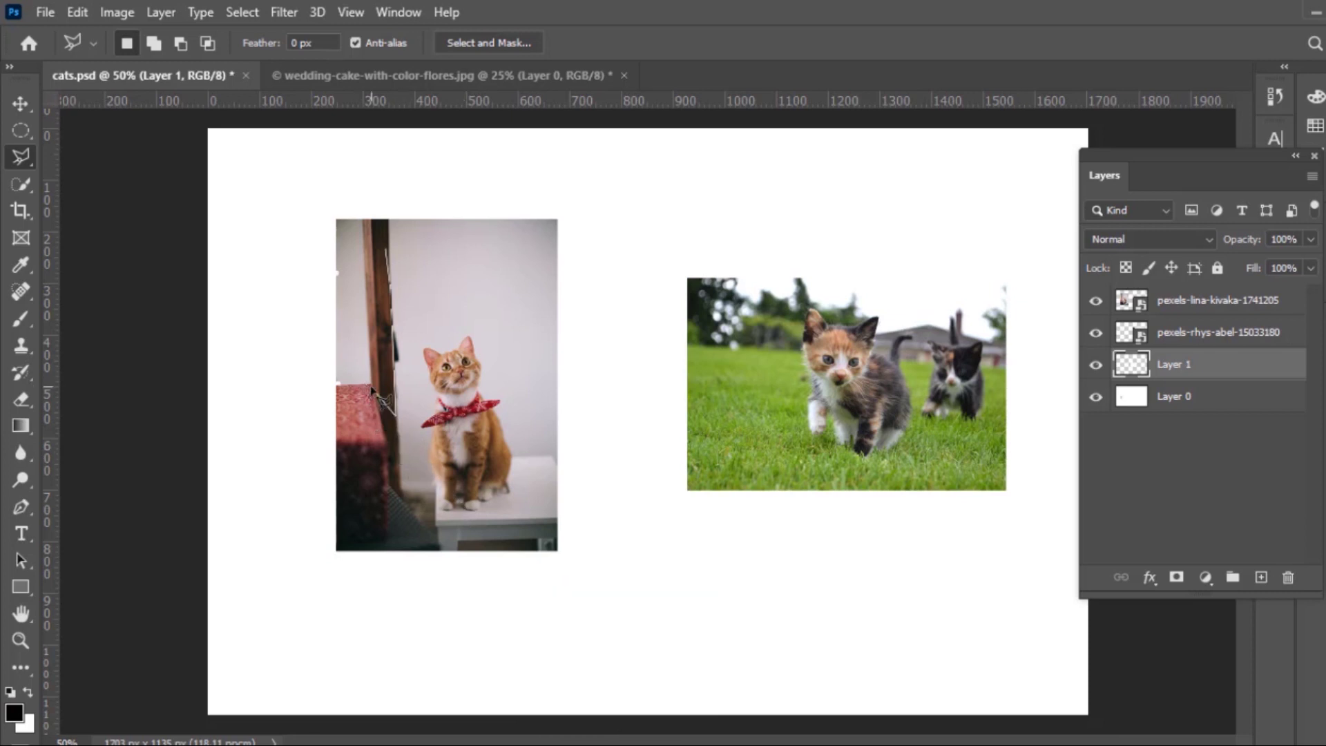
Close the lasso outline around the wooden post back at its starting point and deselect it
{"action": "left_click", "coordinate": [370, 387]}
{"action": "left_click", "coordinate": [358, 301]}
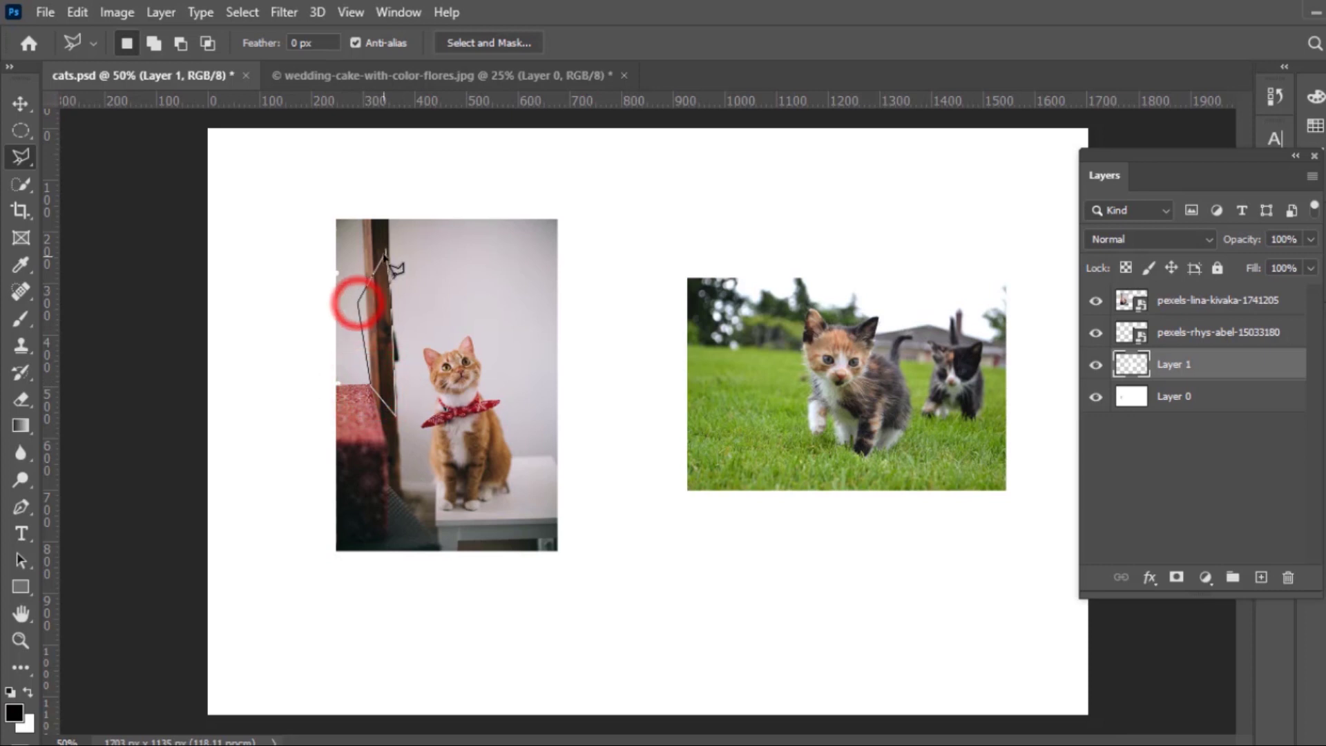
{"action": "left_click", "coordinate": [385, 250]}
{"action": "left_click", "coordinate": [385, 250]}
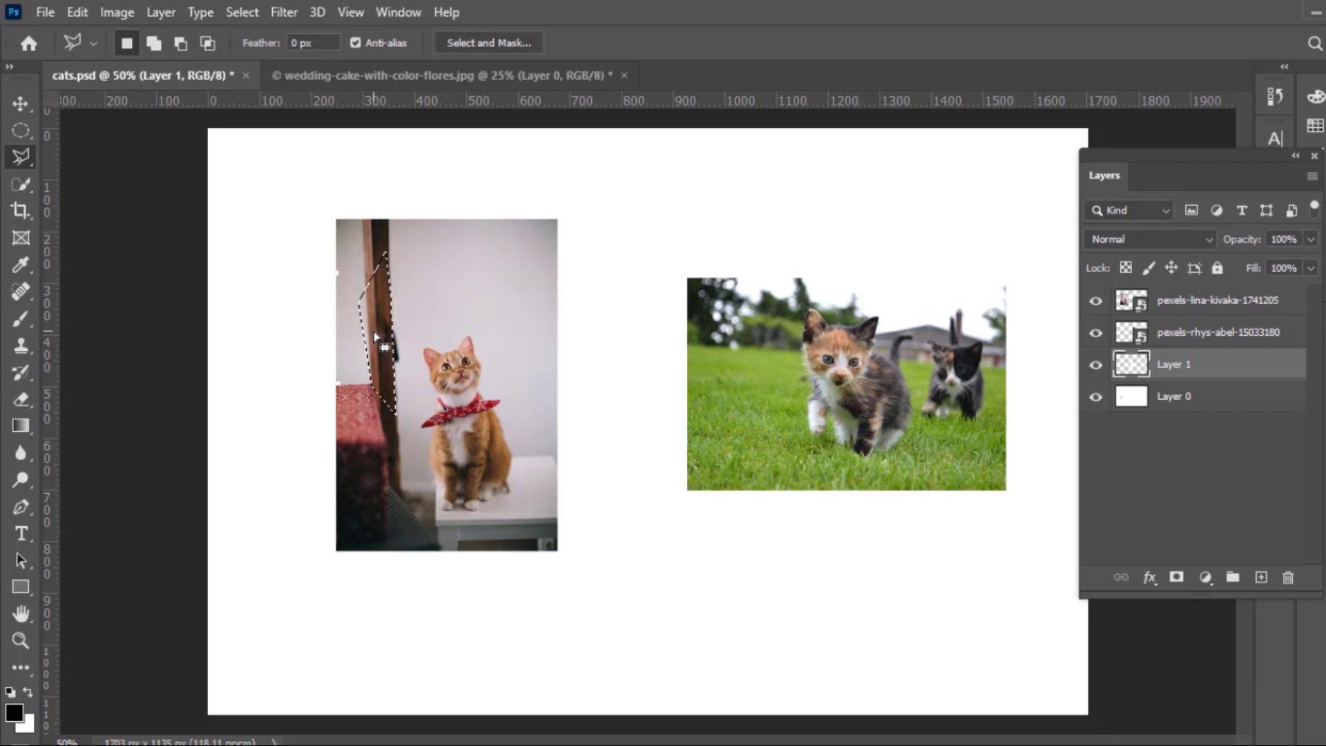
{"action": "key", "text": "ctrl+d"}
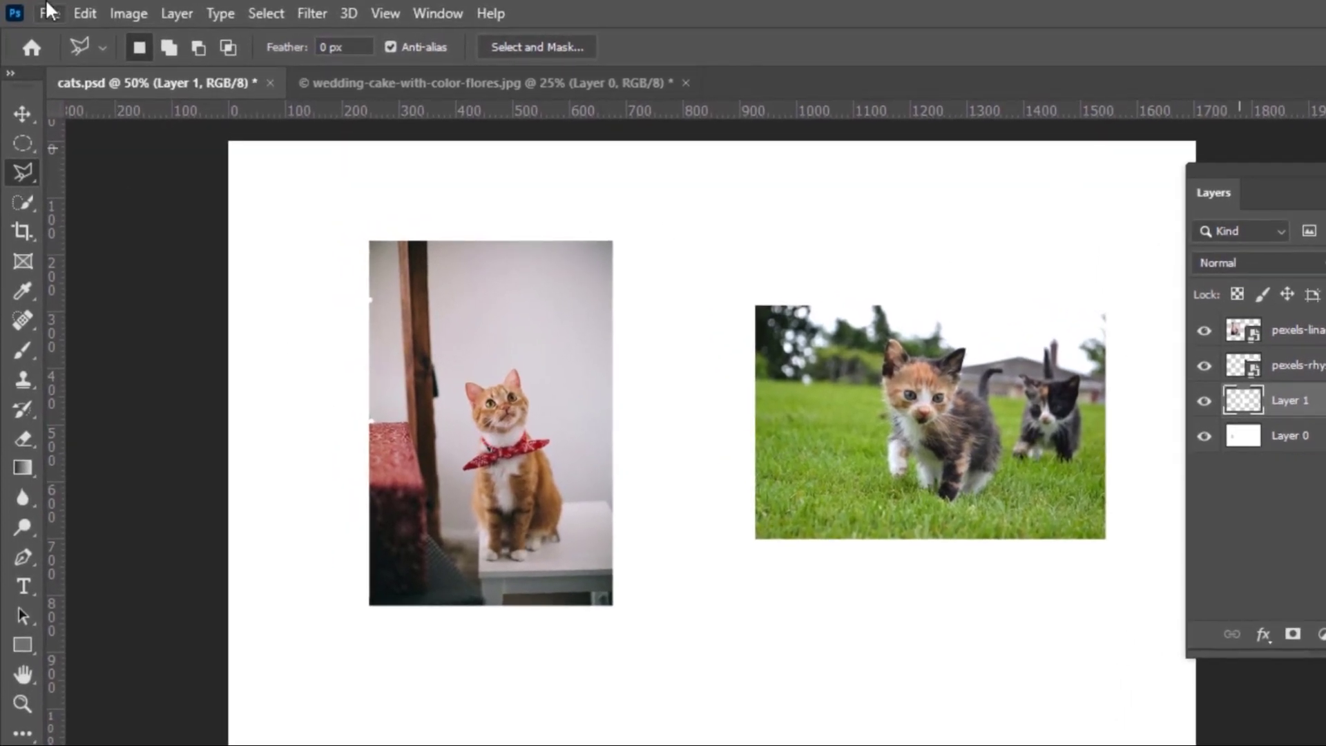
Activate the Quick Selection tool and switch to the wedding-cake-with-color-flores.jpg document
{"action": "left_click", "coordinate": [25, 201]}
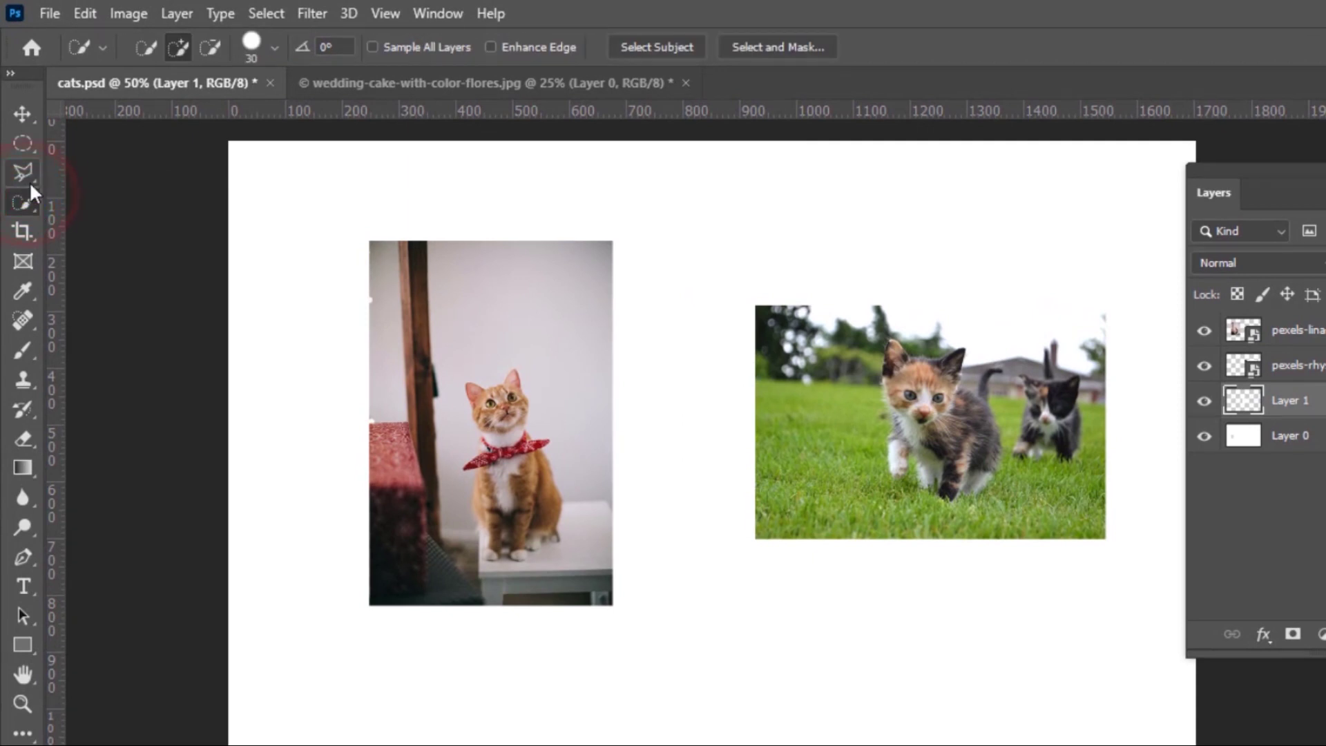
{"action": "left_click", "coordinate": [23, 173]}
{"action": "left_click", "coordinate": [21, 203]}
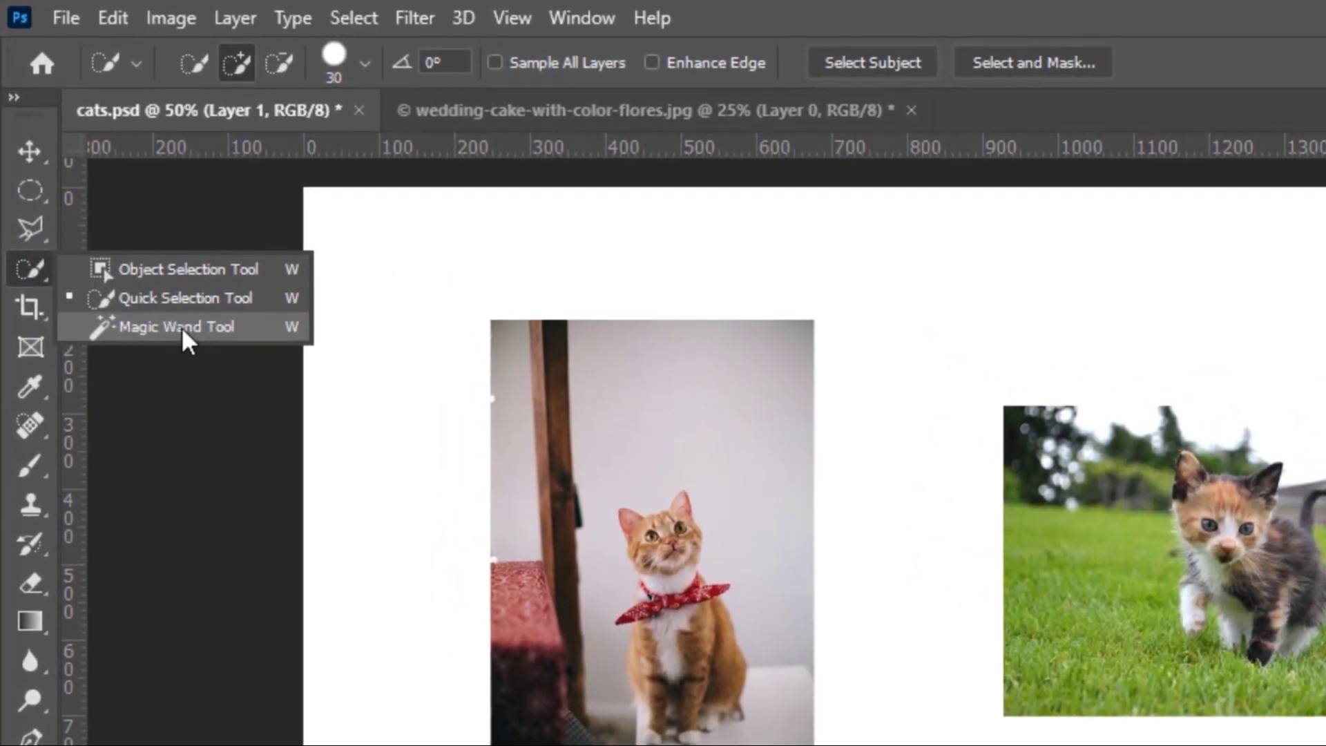
{"action": "left_click", "coordinate": [153, 297]}
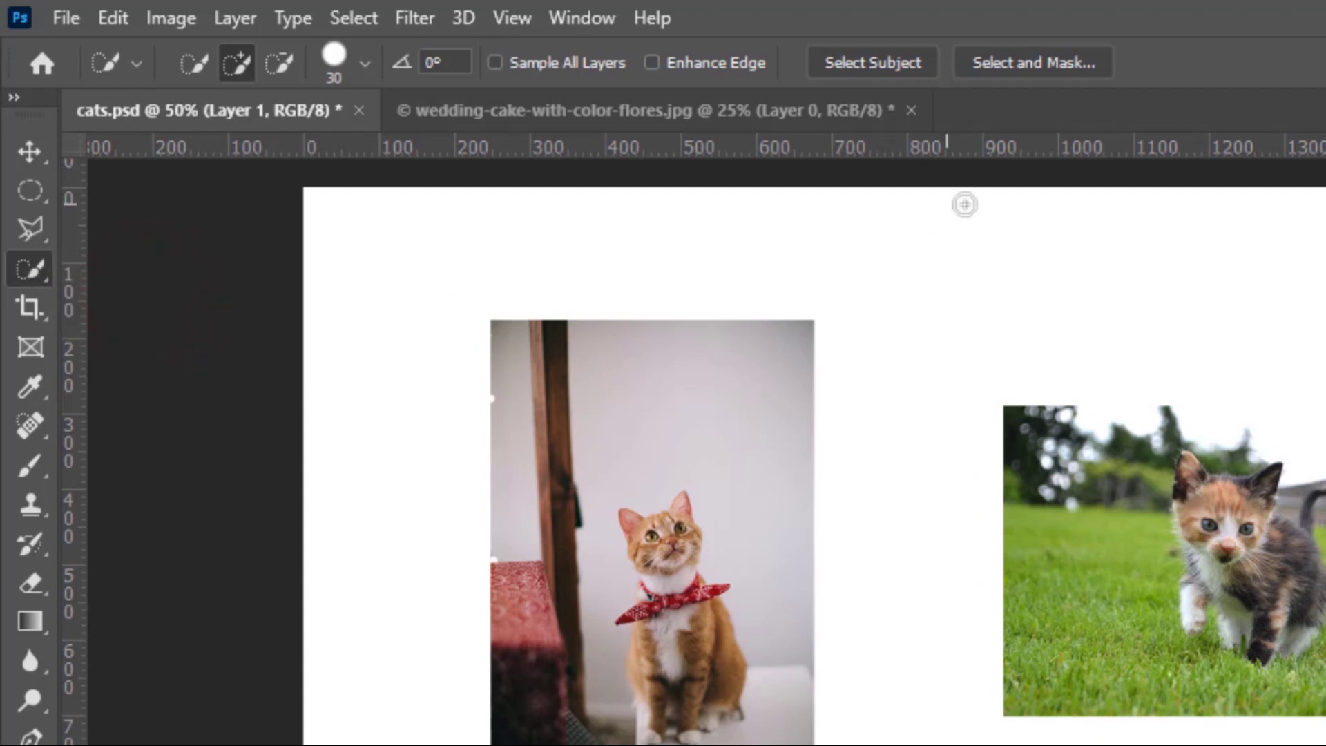
{"action": "left_click", "coordinate": [715, 114]}
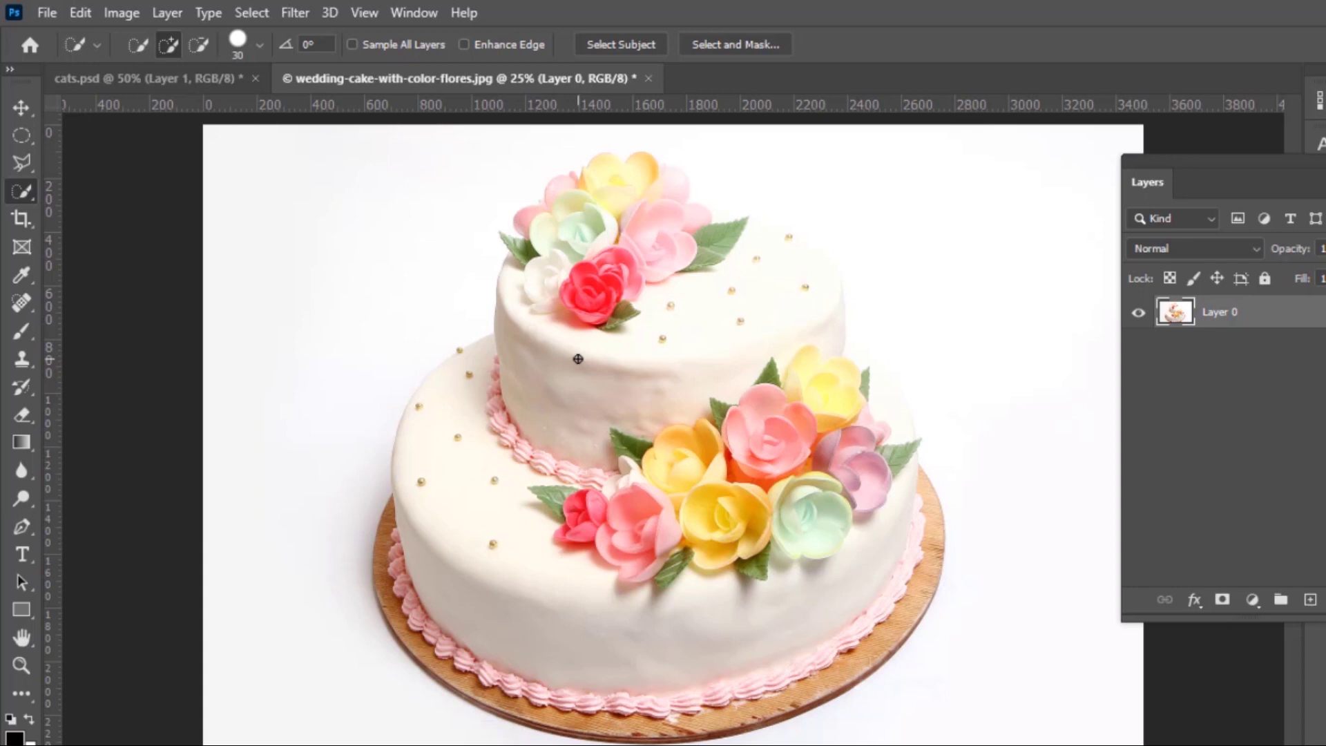
Quick-select the cake's lower and upper tiers together with the flowers on the lower tier
{"action": "mouse_move", "coordinate": [586, 194]}
{"action": "left_mouse_down"}
{"action": "mouse_move", "coordinate": [668, 530]}
{"action": "mouse_move", "coordinate": [690, 585]}
{"action": "mouse_move", "coordinate": [732, 608]}
{"action": "mouse_move", "coordinate": [763, 691]}
{"action": "left_mouse_up"}
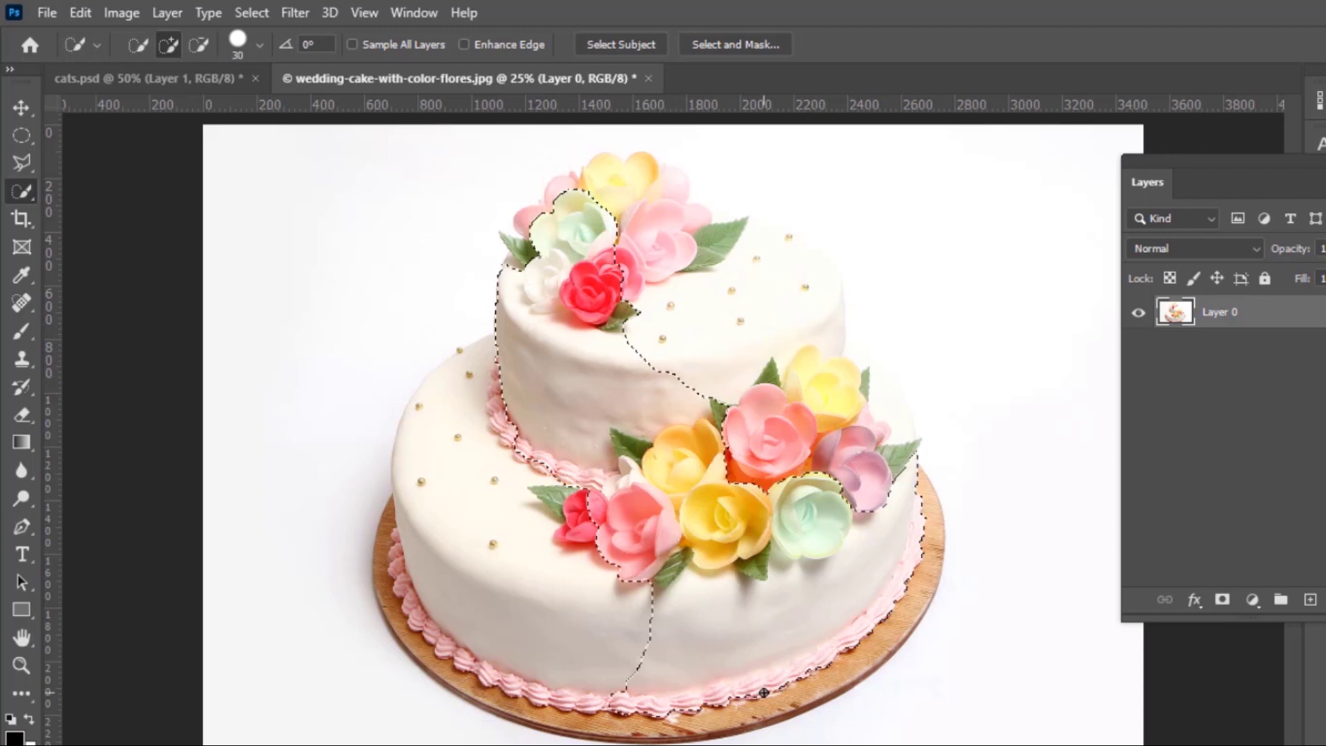
{"action": "left_click", "coordinate": [534, 587]}
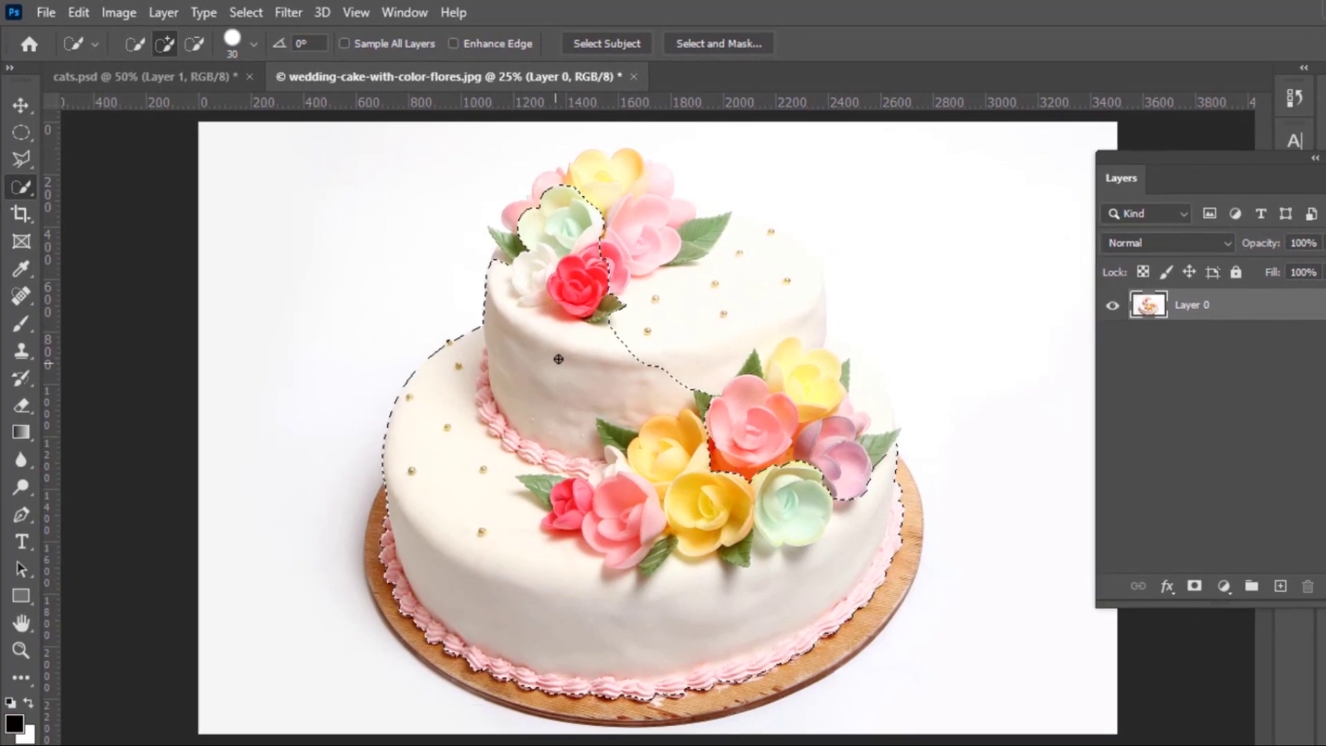
{"action": "left_click", "coordinate": [702, 315]}
{"action": "left_click_drag", "start_coordinate": [690, 302], "coordinate": [749, 284]}
{"action": "left_click", "coordinate": [780, 361]}
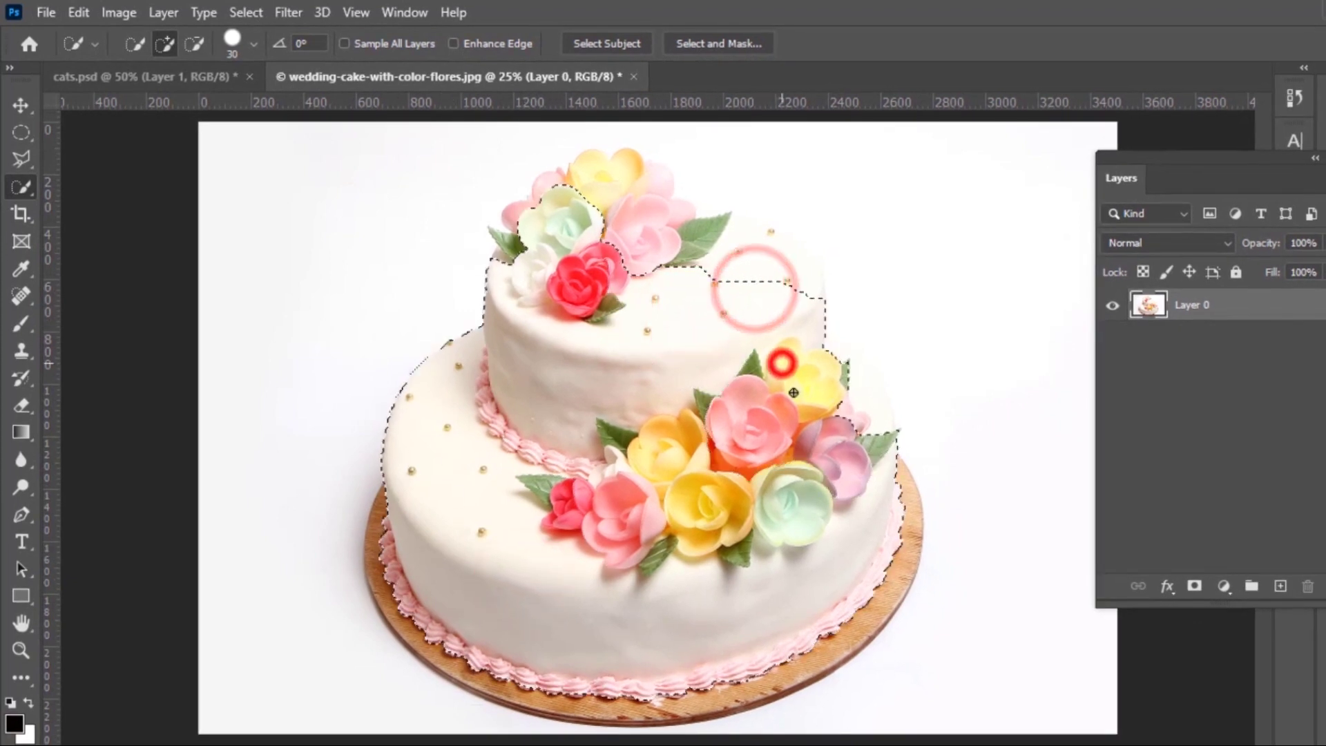
{"action": "left_click", "coordinate": [778, 251]}
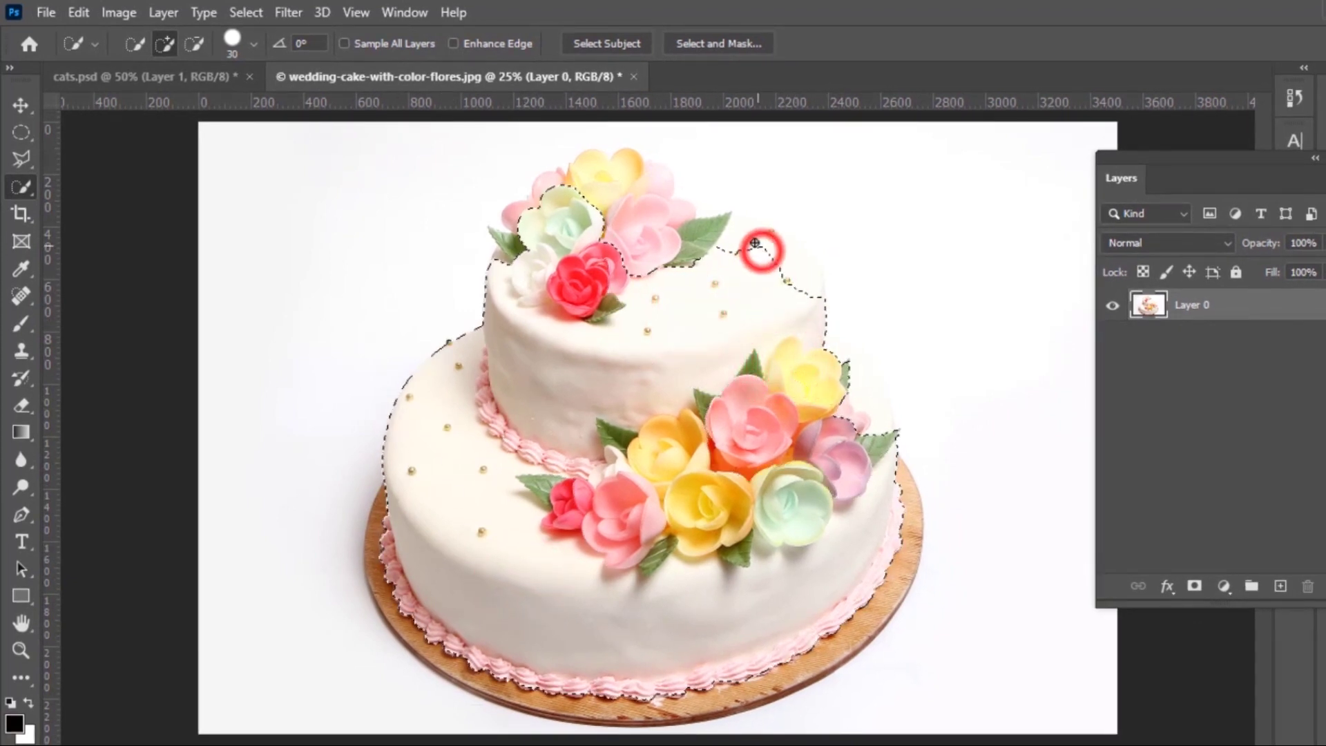
Add the green leaf and the pink and yellow flowers on top of the cake to the selection
{"action": "left_click", "coordinate": [709, 220]}
{"action": "left_click", "coordinate": [624, 216]}
{"action": "left_click", "coordinate": [605, 169]}
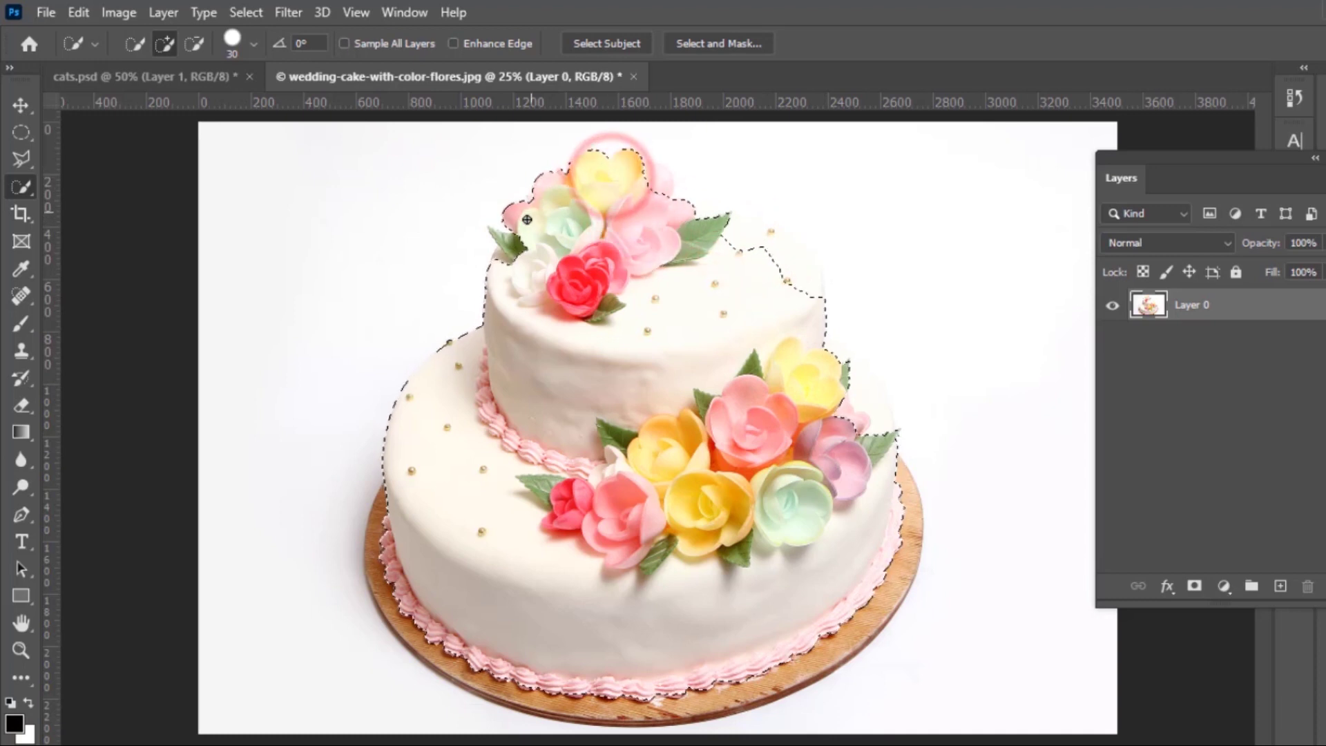